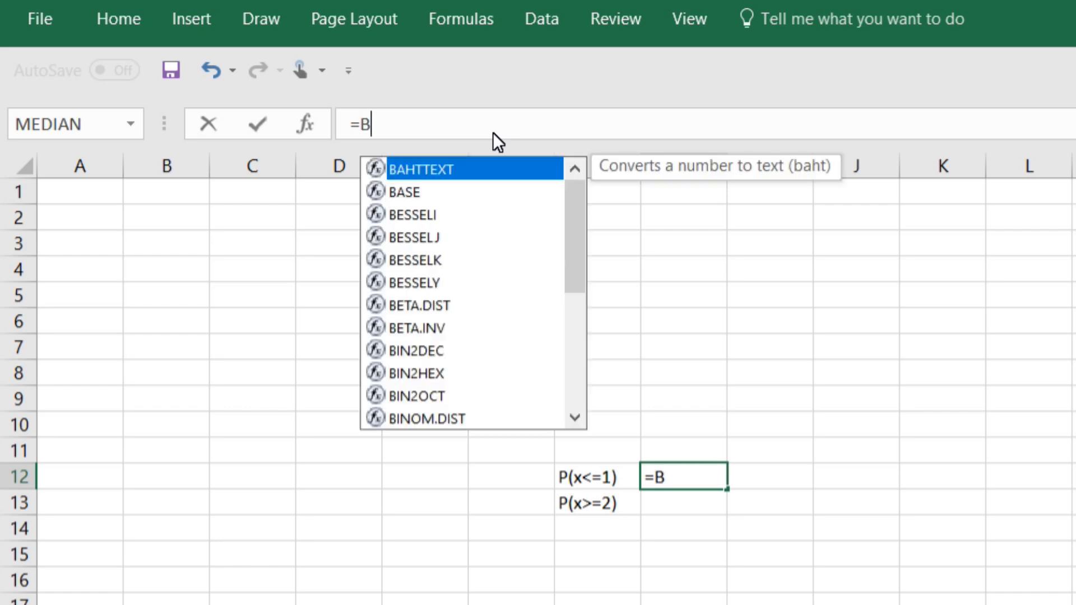
Step: Calculate P(x<=1) in H12 with the formula =BINOM.DIST(1,5,.29,TRUE)
{"action": "type", "text": "ST"}
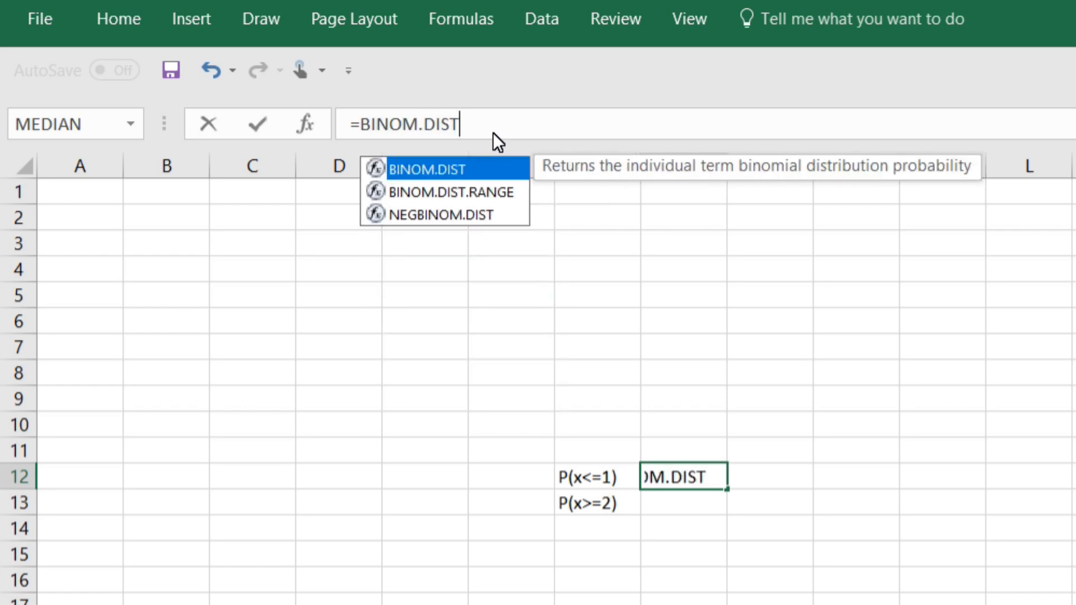
{"action": "type", "text": "("}
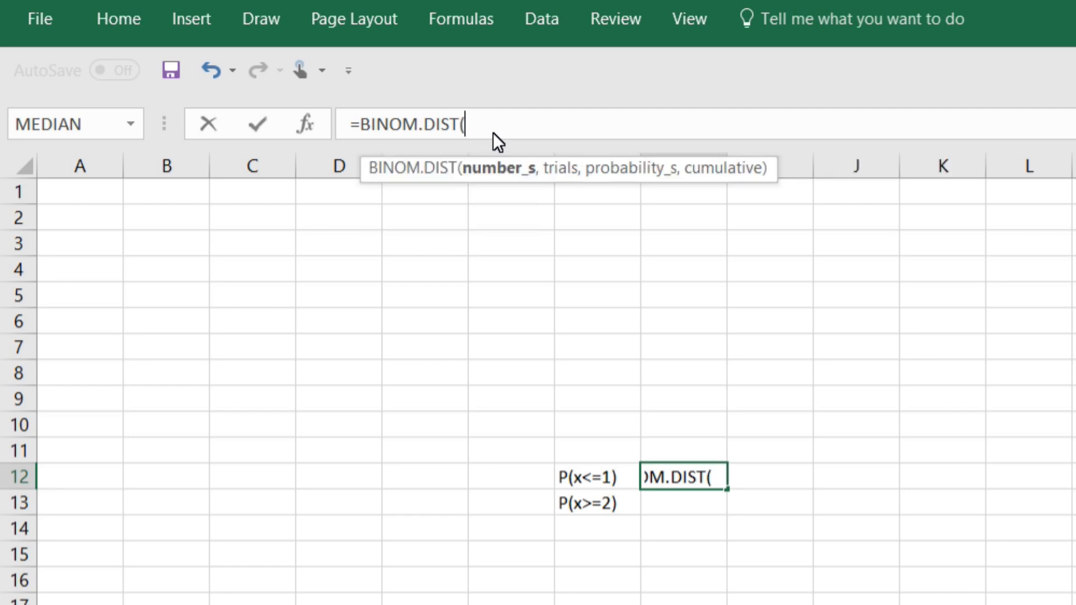
{"action": "type", "text": "1,"}
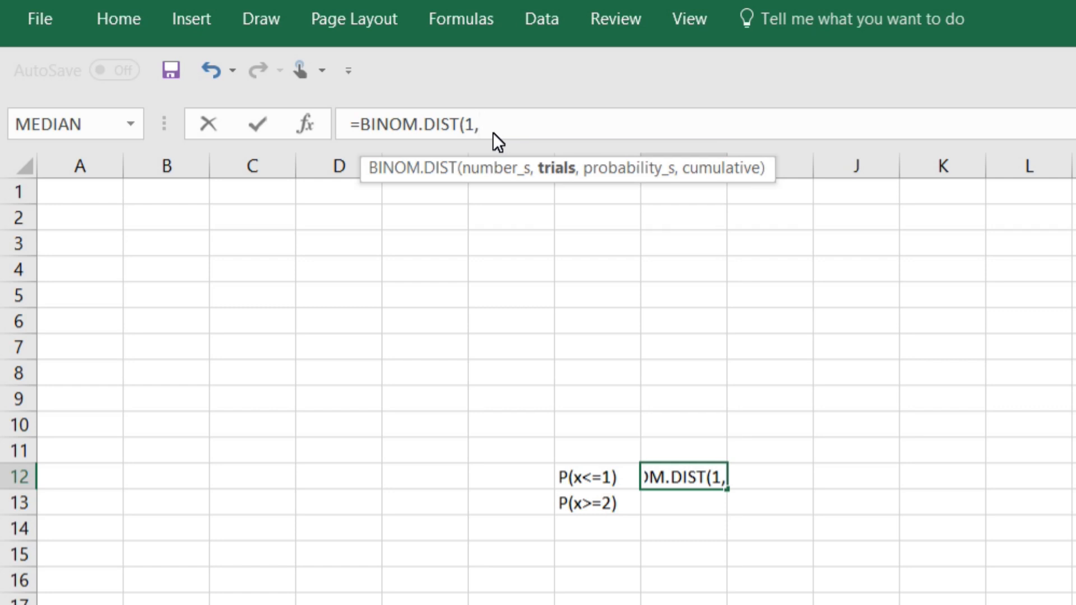
{"action": "type", "text": "5,.2"}
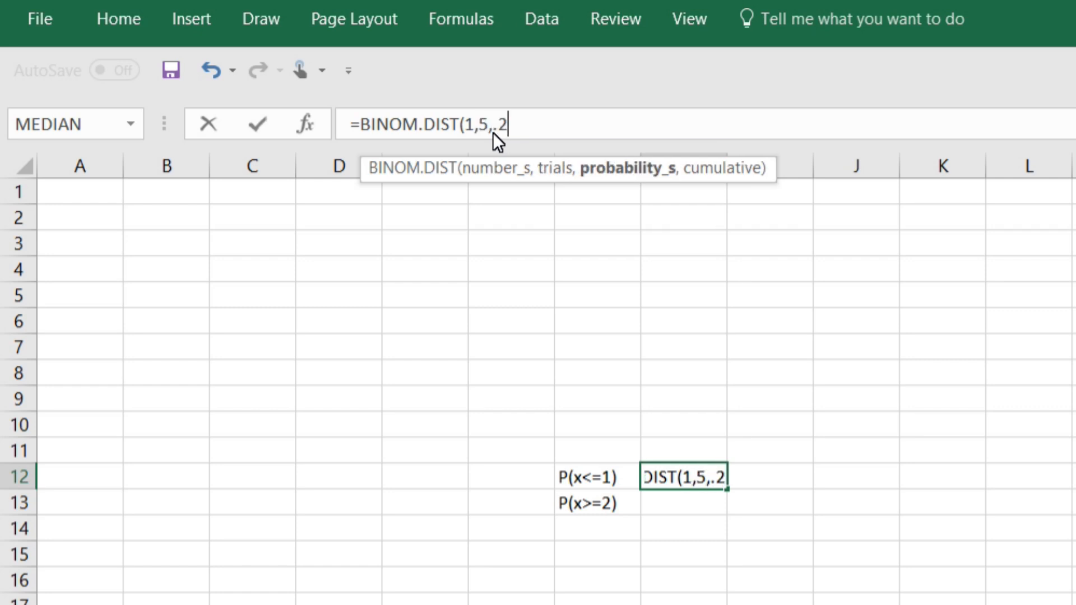
{"action": "type", "text": "9,TRUE"}
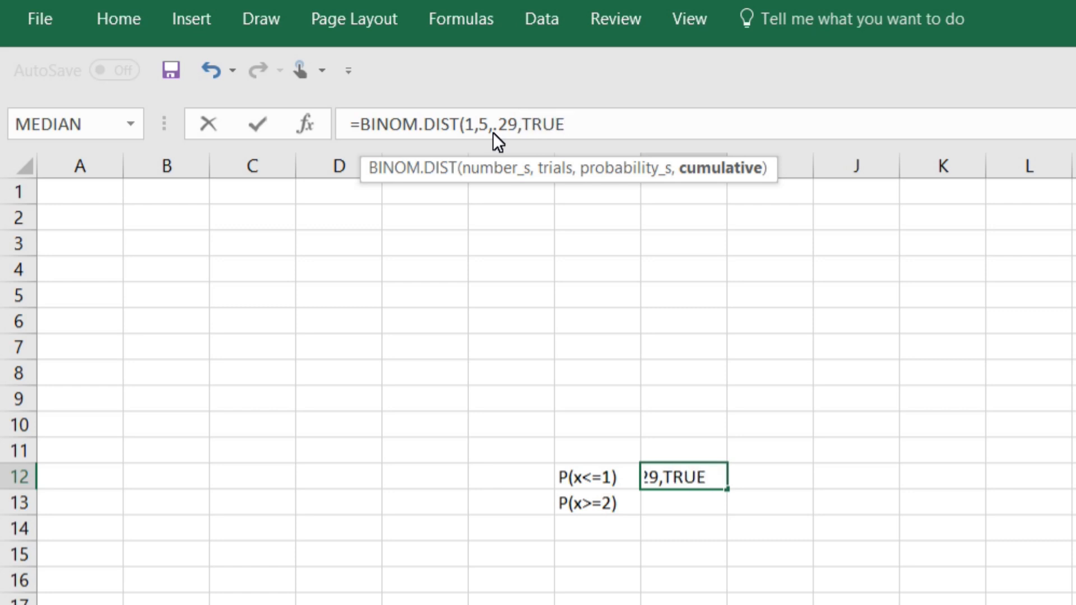
{"action": "type", "text": ")"}
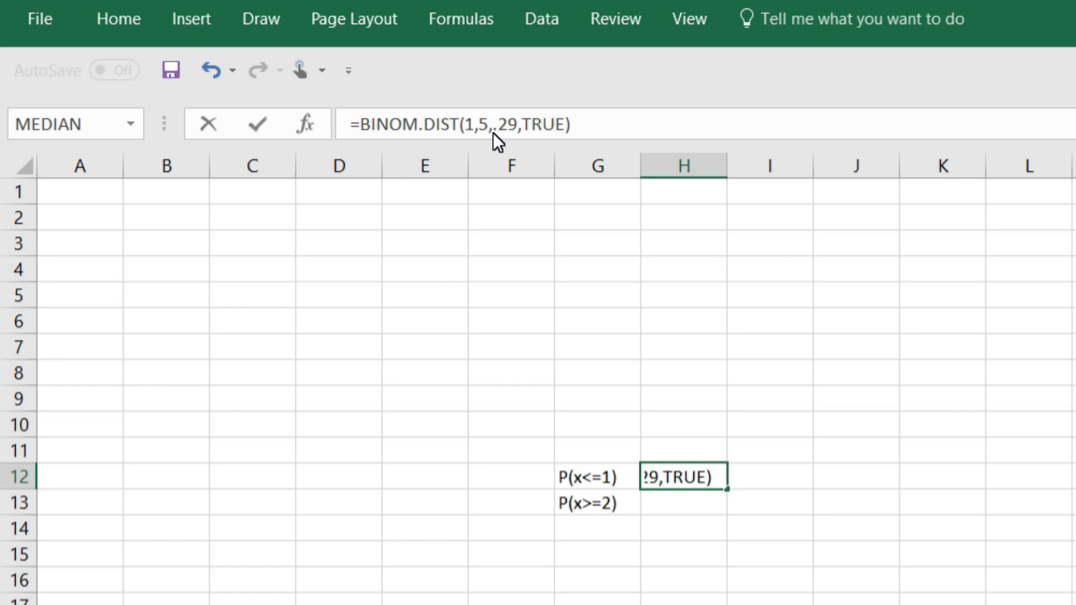
{"action": "key", "text": "Return"}
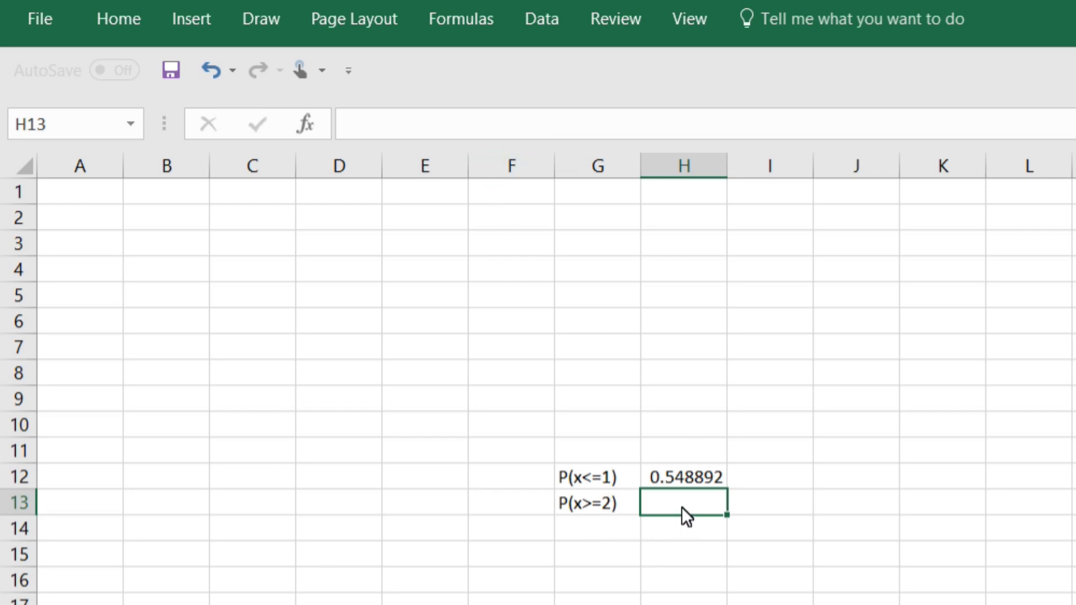
Step: Calculate P(x>=2) in H13 as the complement, using the formula =1-BINOM.DIST(1,5,.29,TRUE)
{"action": "left_click", "coordinate": [503, 138]}
{"action": "type", "text": "=1-"}
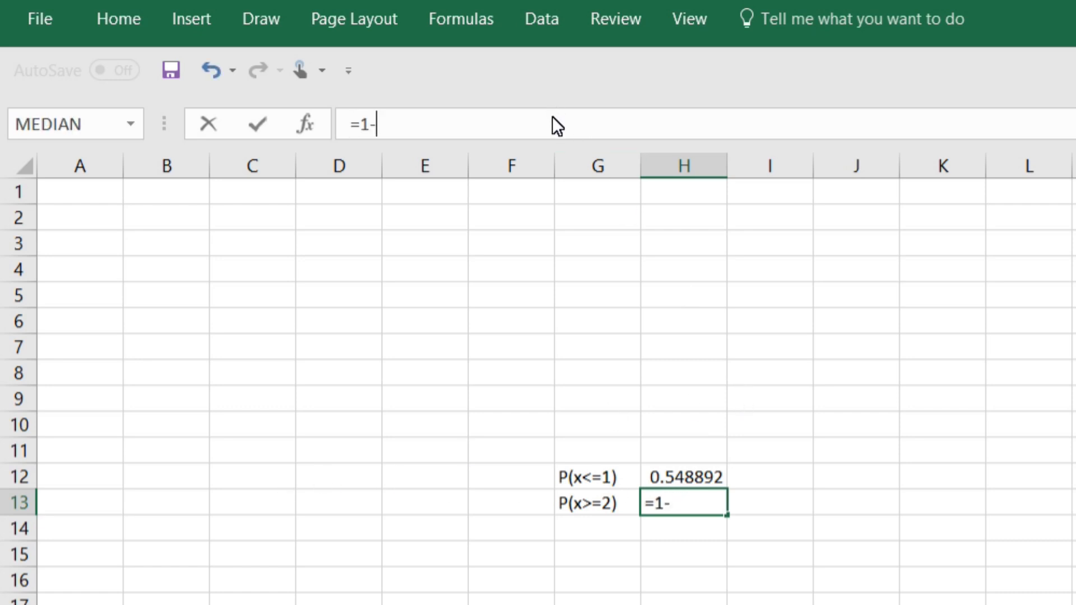
{"action": "type", "text": "BINOM.D"}
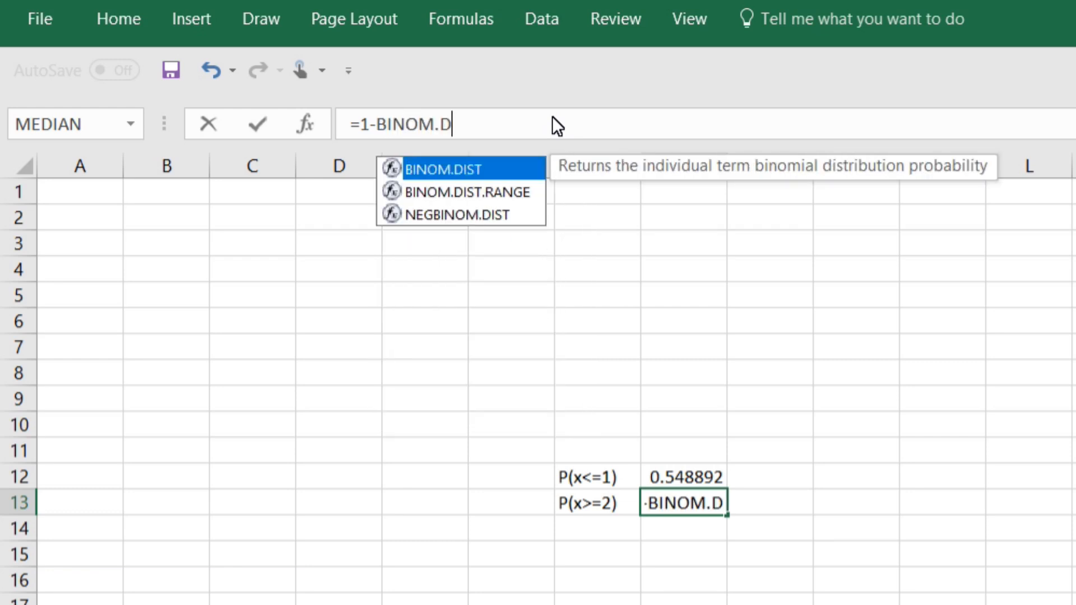
{"action": "type", "text": "IST("}
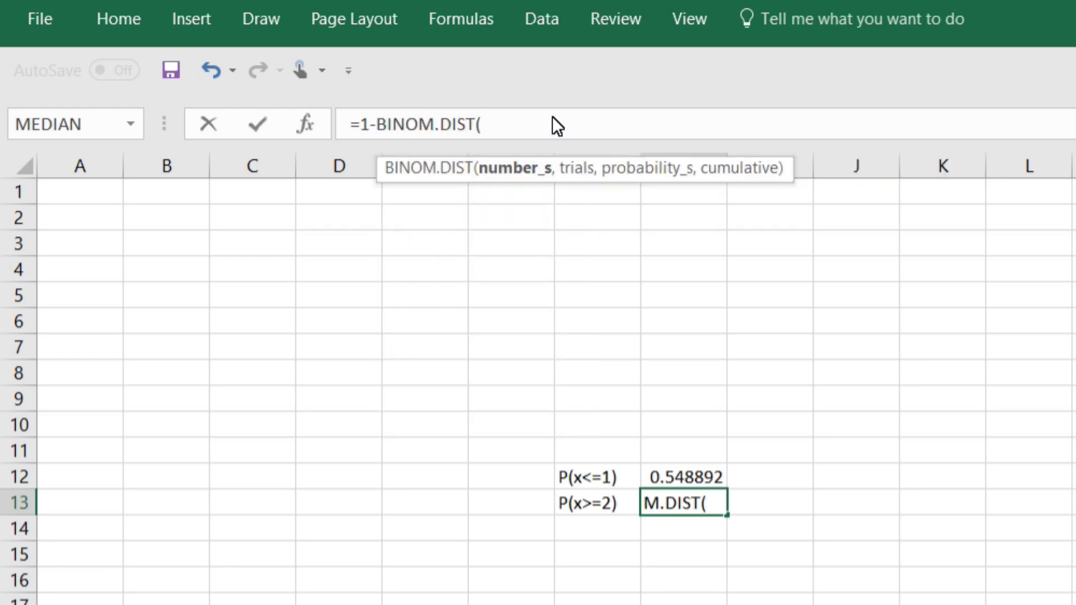
{"action": "type", "text": "1,"}
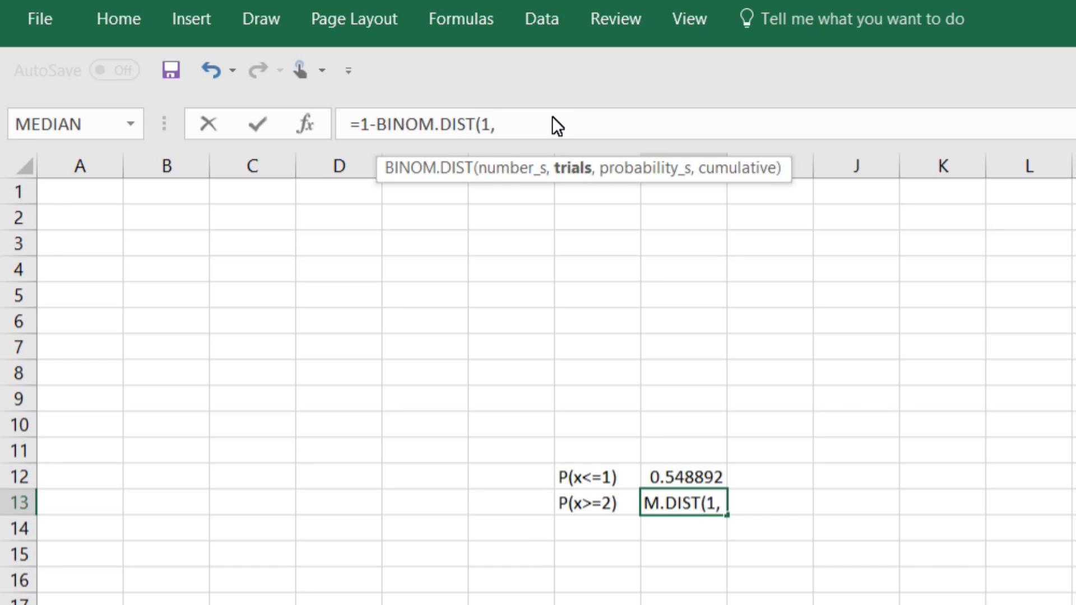
{"action": "type", "text": "5"}
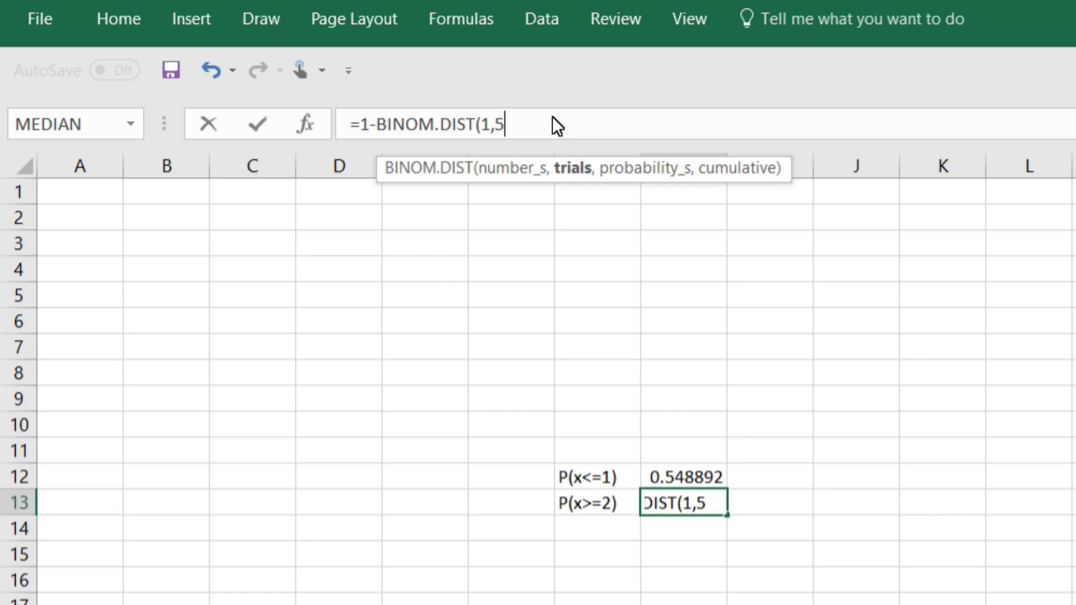
{"action": "type", "text": ",.29,"}
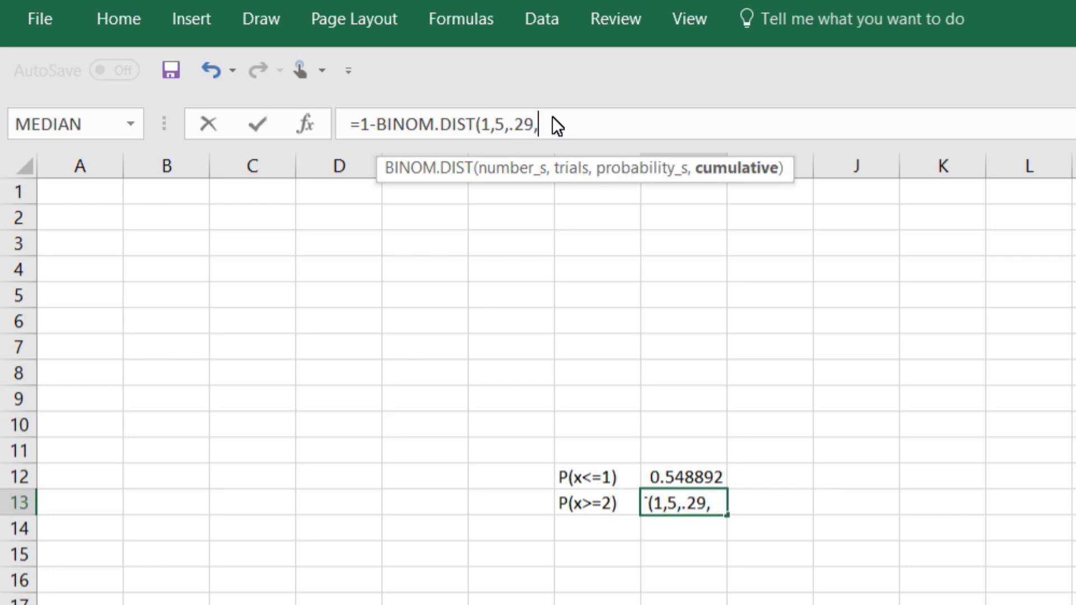
{"action": "type", "text": "TRUE"}
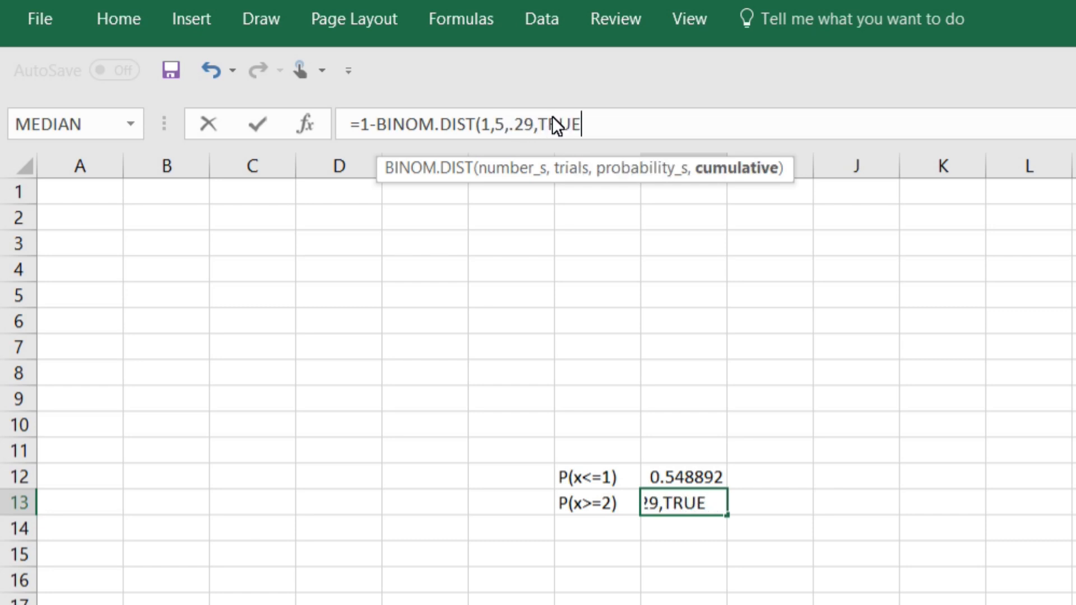
{"action": "type", "text": ")"}
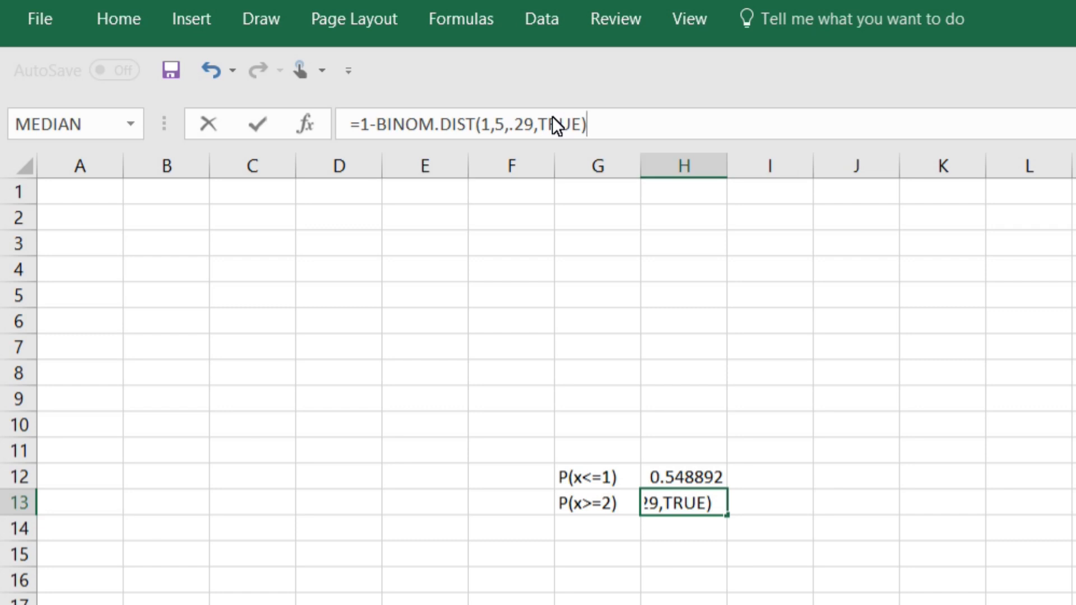
{"action": "key", "text": "Return"}
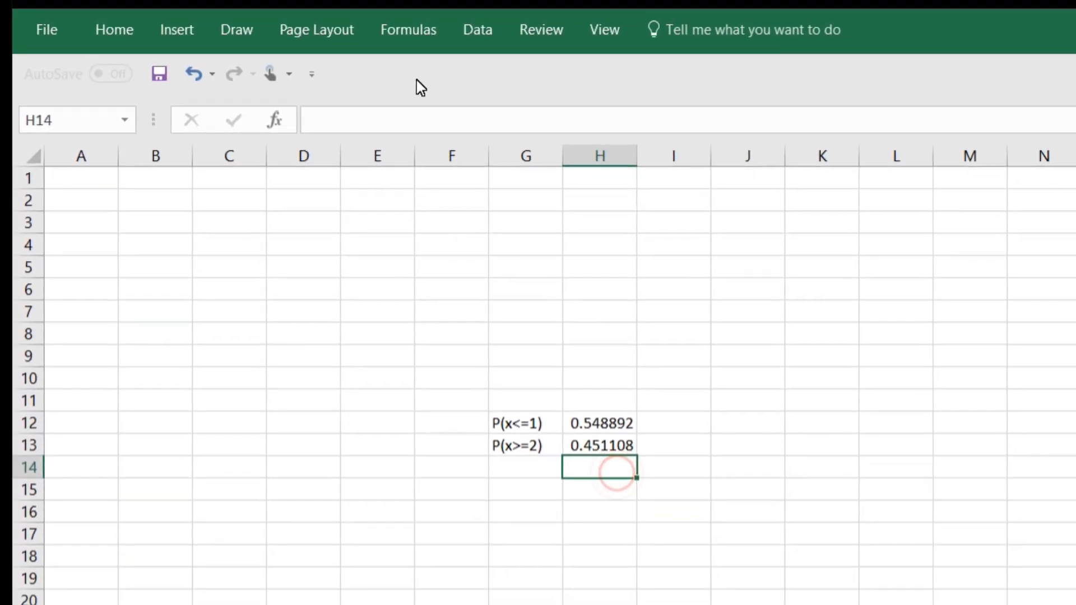
Step: Add the two probabilities in H14 with the formula =H12+H13
{"action": "type", "text": "="}
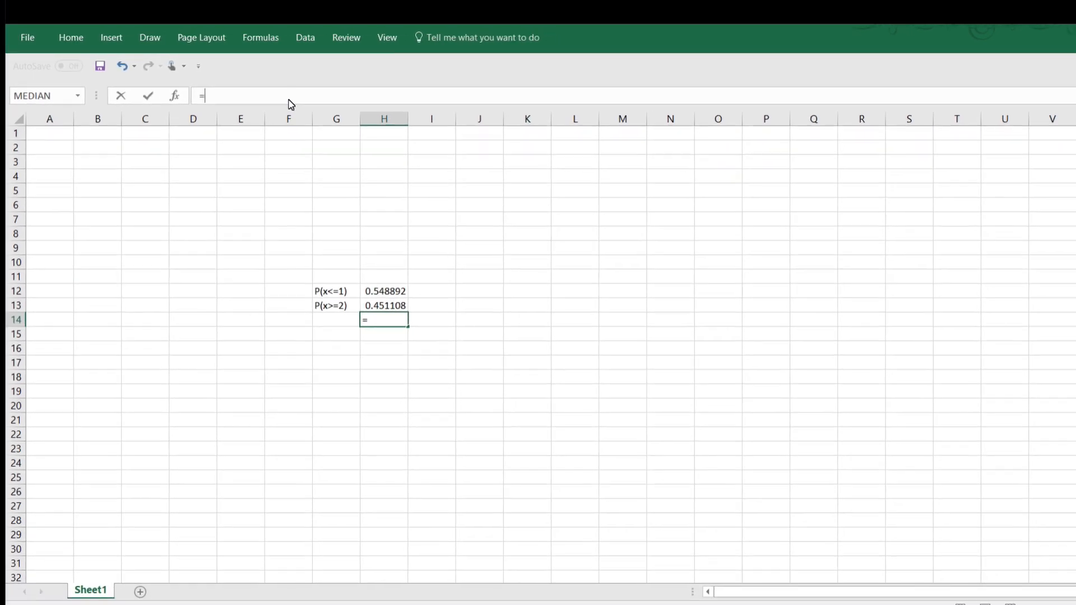
{"action": "type", "text": "H12"}
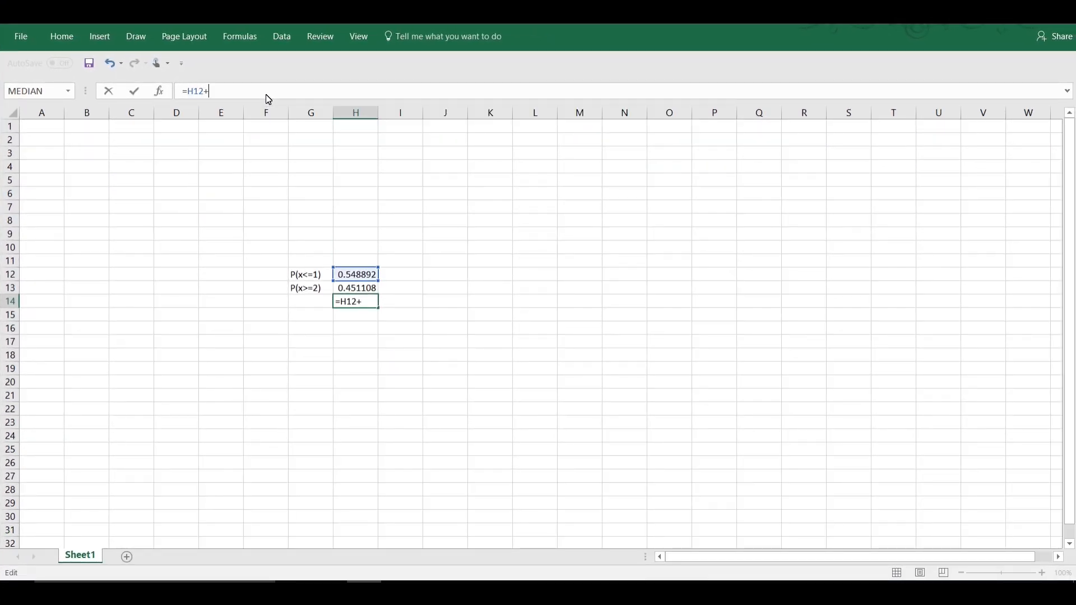
{"action": "type", "text": "+h"}
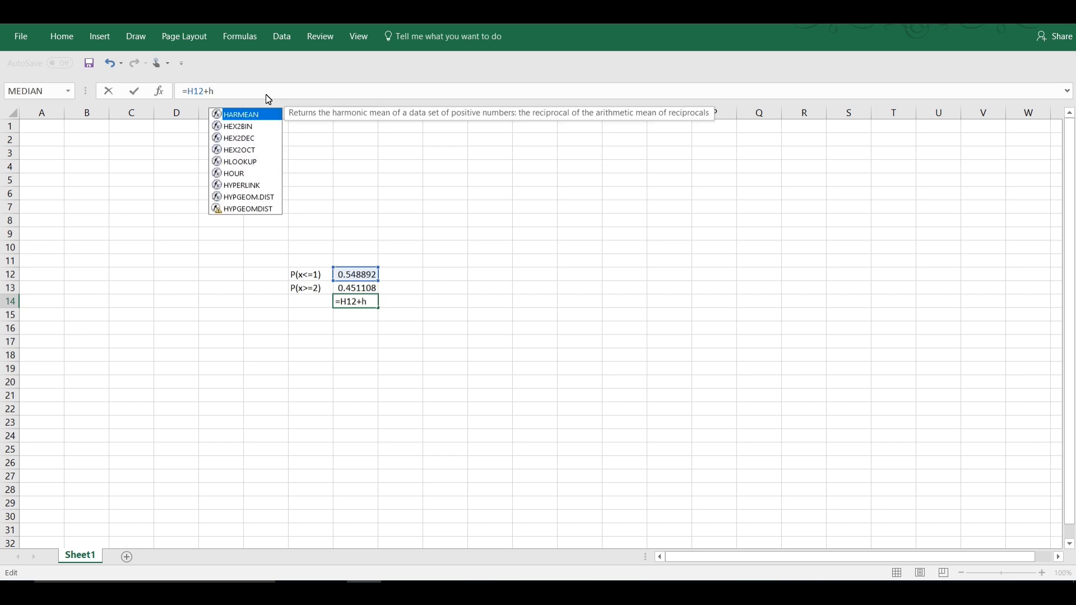
{"action": "key", "text": "BackSpace"}
{"action": "type", "text": "h13"}
{"action": "key", "text": "Return"}
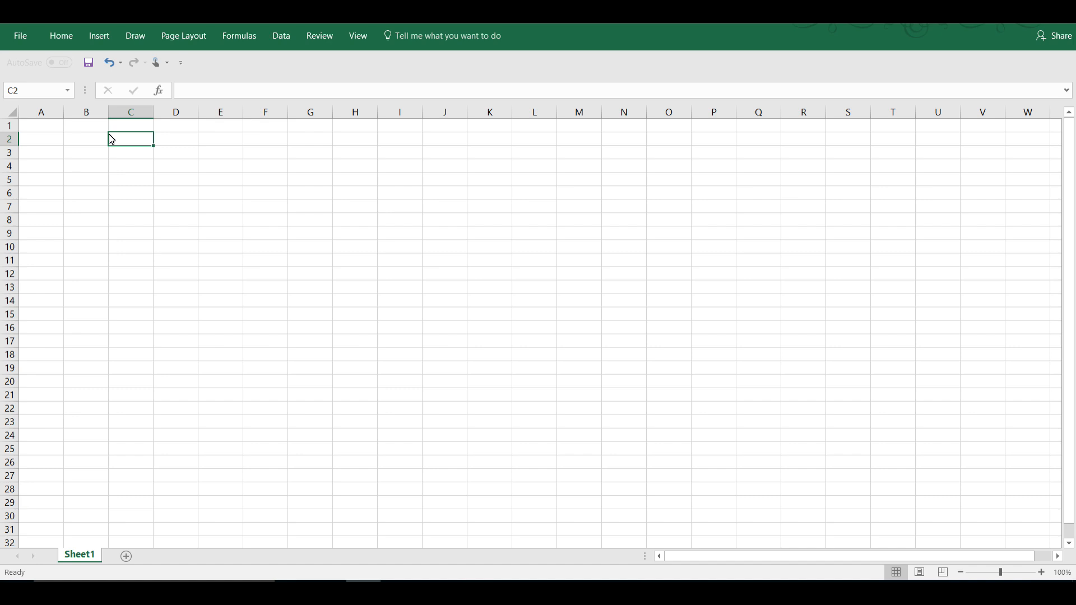
Step: Enter the title BINOMIAL PROBABILITIES in C2 and widen column C to fit it
{"action": "type", "text": "BIN"}
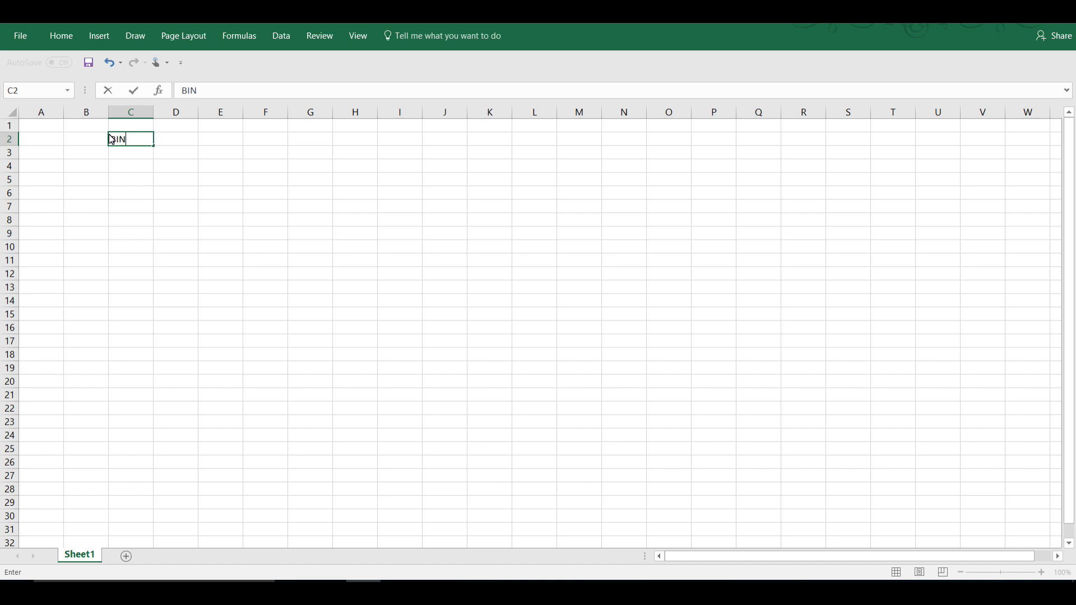
{"action": "type", "text": "OMIAL PROBABILITIES"}
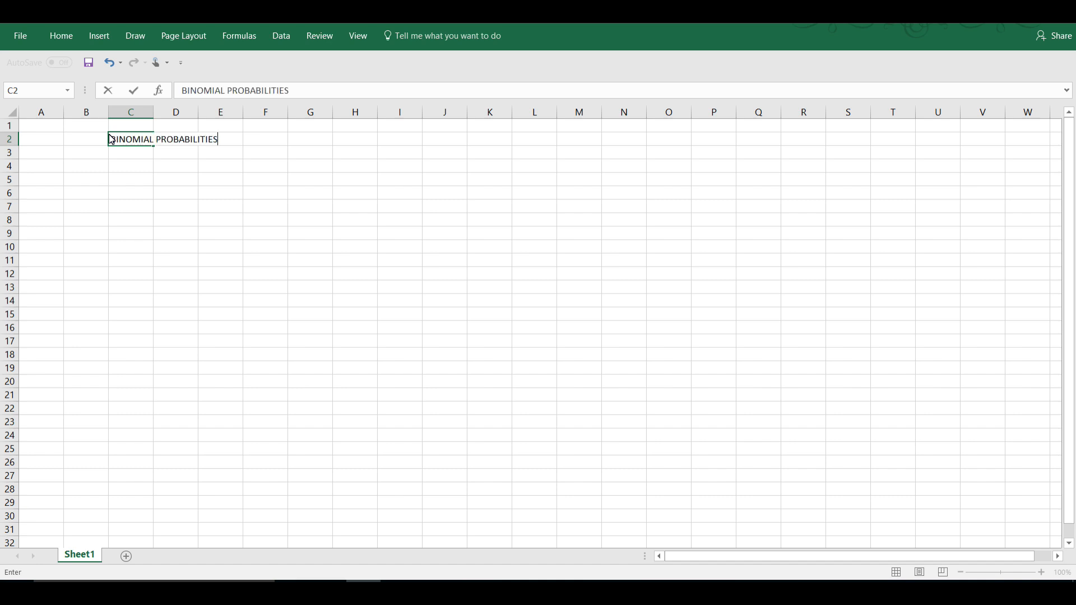
{"action": "left_click_drag", "start_coordinate": [153, 114], "coordinate": [245, 146]}
Step: Enter the section heading Data in C4, two rows below the title
{"action": "left_click", "coordinate": [219, 172]}
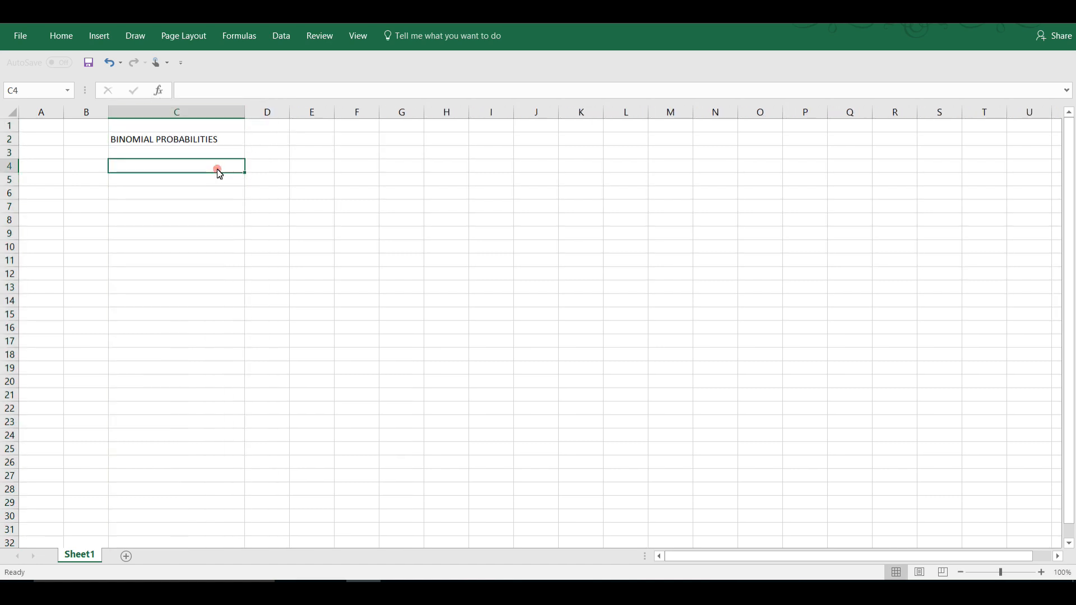
{"action": "type", "text": "dat"}
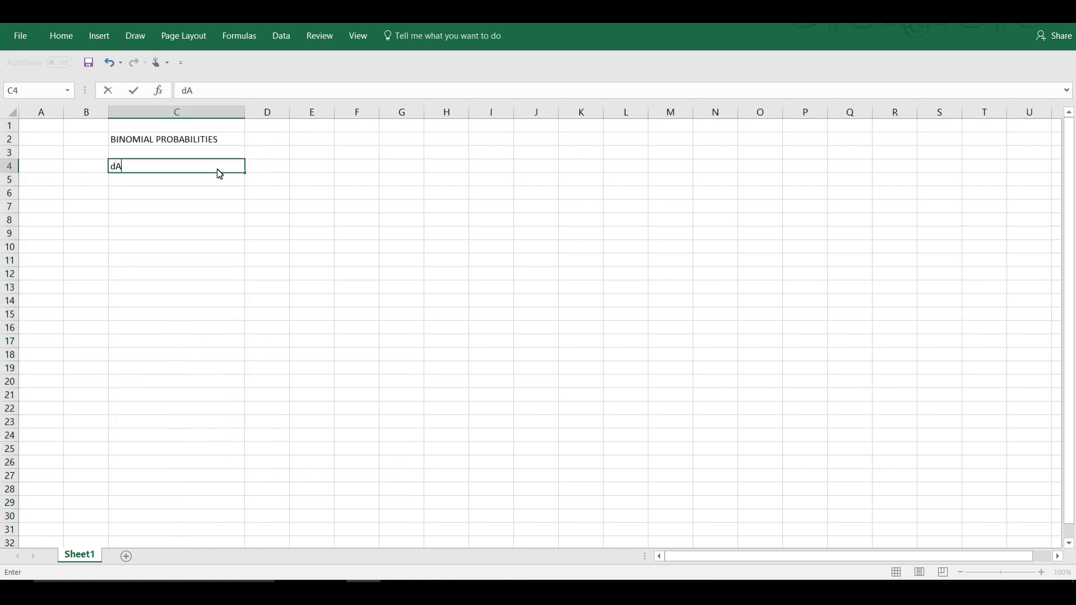
{"action": "key", "text": "BackSpace"}
{"action": "key", "text": "BackSpace"}
{"action": "key", "text": "BackSpace"}
{"action": "type", "text": "Data"}
{"action": "key", "text": "Return"}
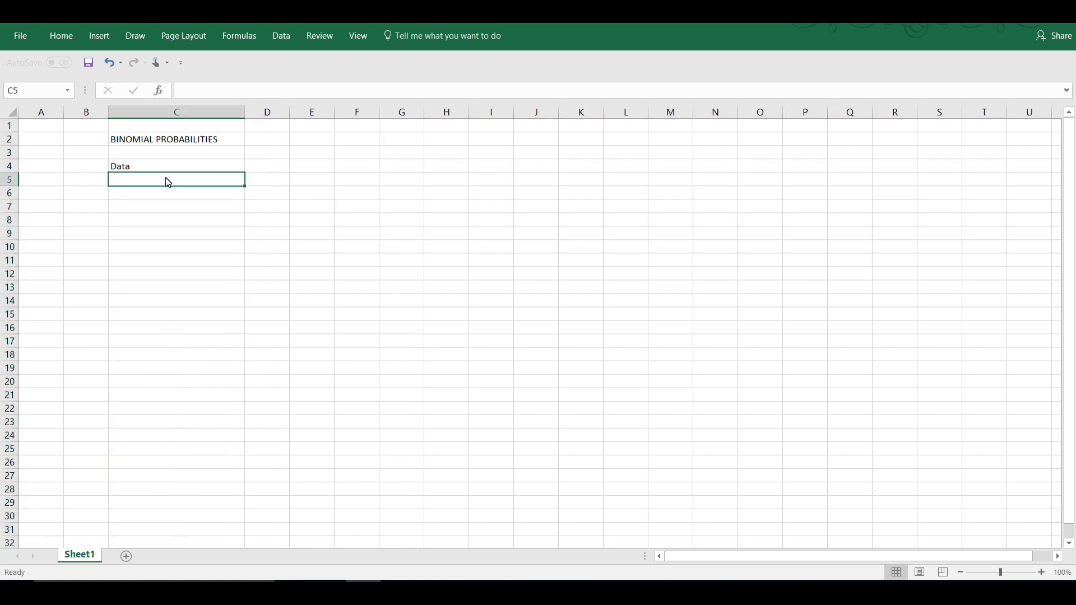
Step: Label C5 as Sample Size (n) and C6 as Probability of event (p)
{"action": "type", "text": "Sample"}
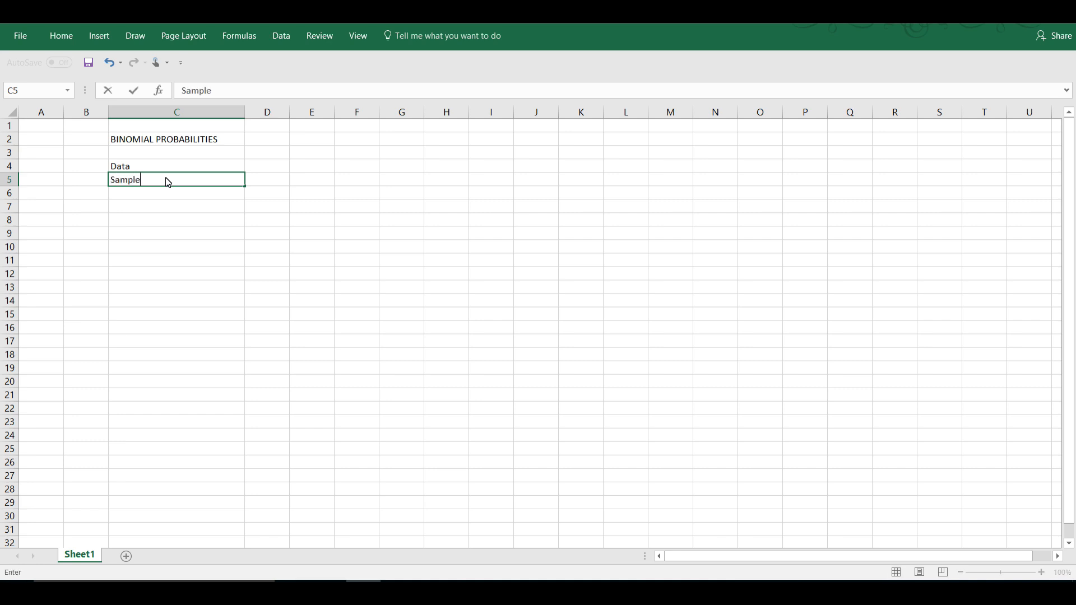
{"action": "type", "text": " Size (n"}
{"action": "key", "text": "Return"}
{"action": "type", "text": "P"}
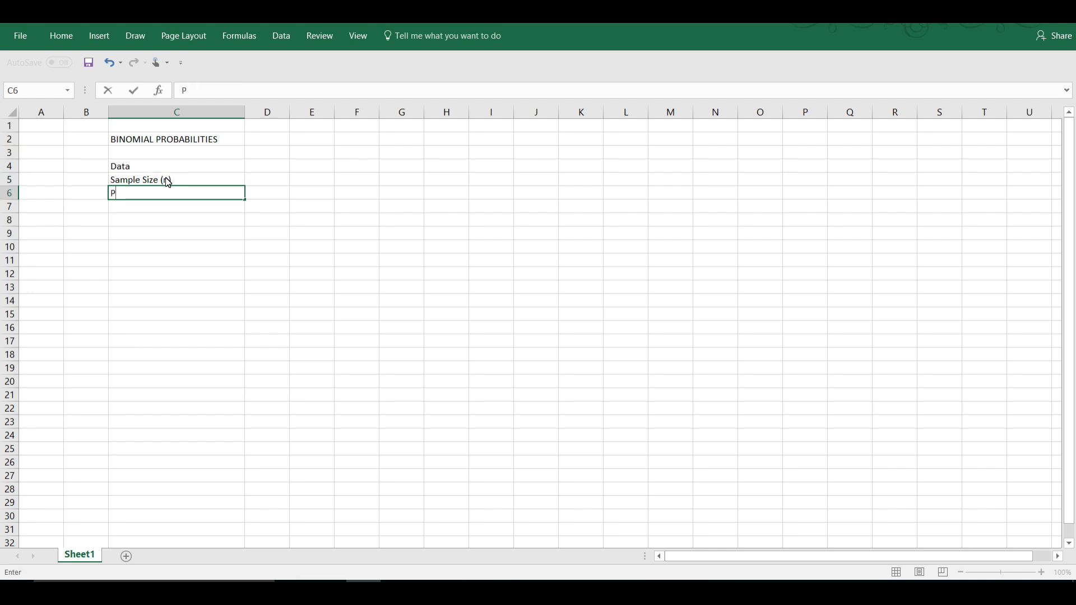
{"action": "type", "text": "robability o"}
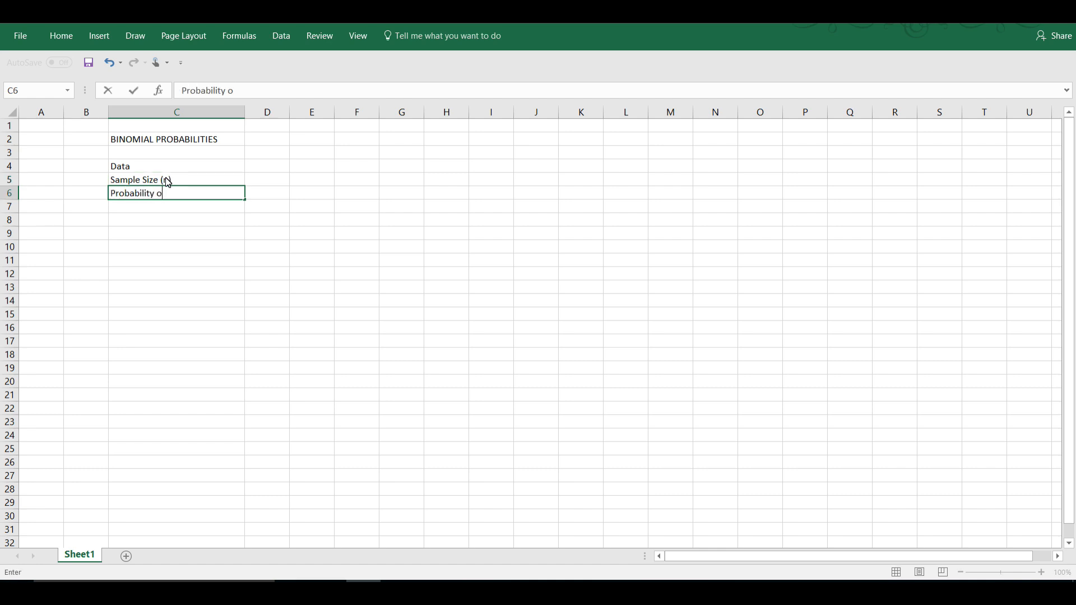
{"action": "type", "text": "f event (p)"}
Step: Set the sample size in D5 to 5 and the event probability in D6 to .29
{"action": "left_click", "coordinate": [282, 184]}
{"action": "type", "text": "5"}
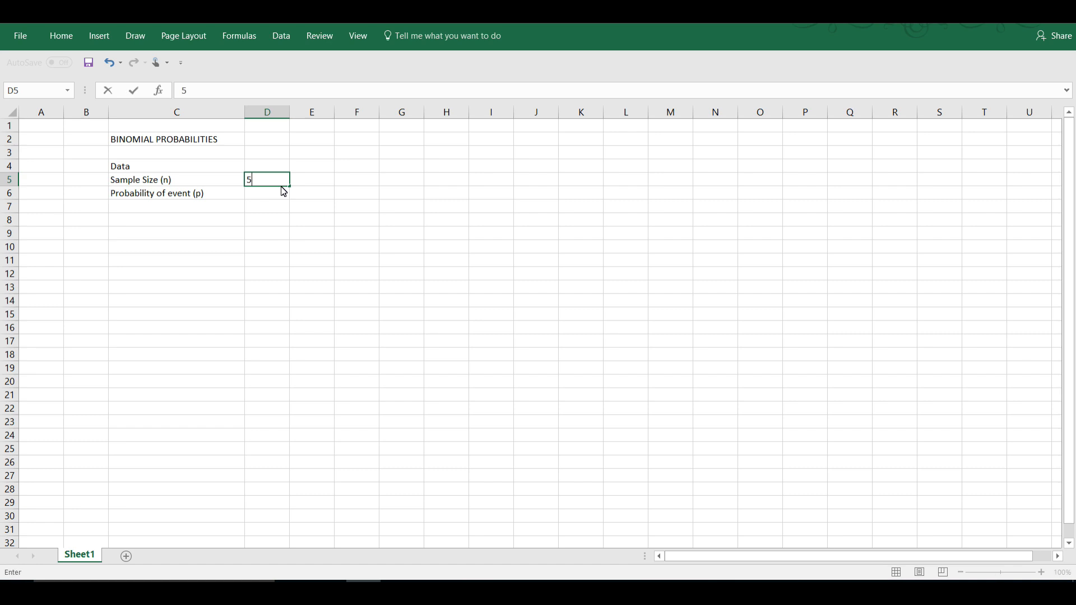
{"action": "left_click", "coordinate": [269, 202]}
{"action": "type", "text": ".29"}
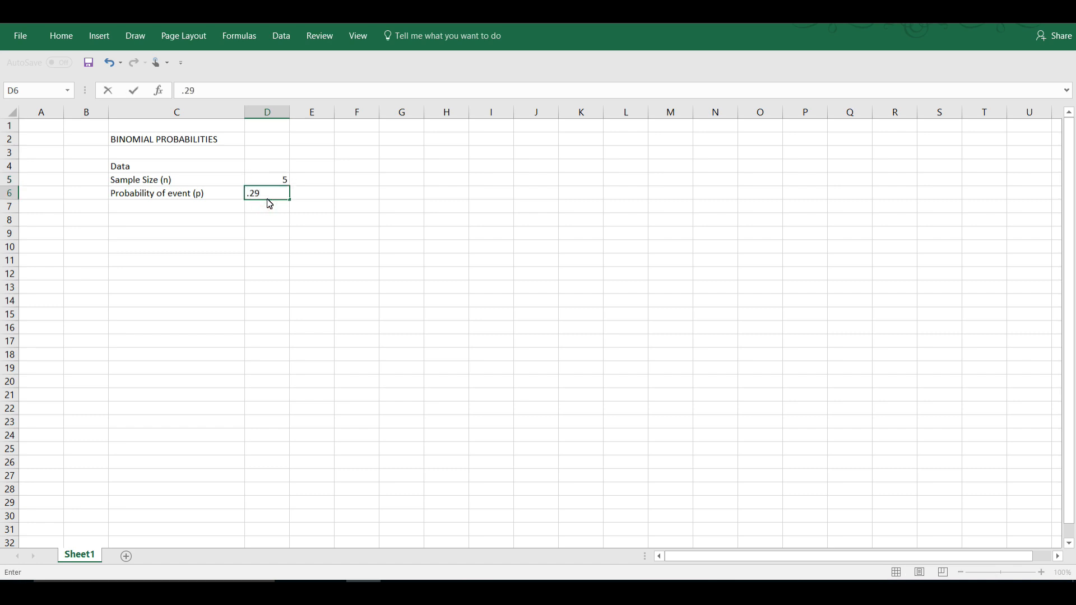
Step: Add a Statistics heading in C8 with the labels Mean, Variance and Standard Deviation in C9 to C11
{"action": "left_click", "coordinate": [225, 227]}
{"action": "type", "text": "Statistics"}
{"action": "key", "text": "Return"}
{"action": "type", "text": "Mean"}
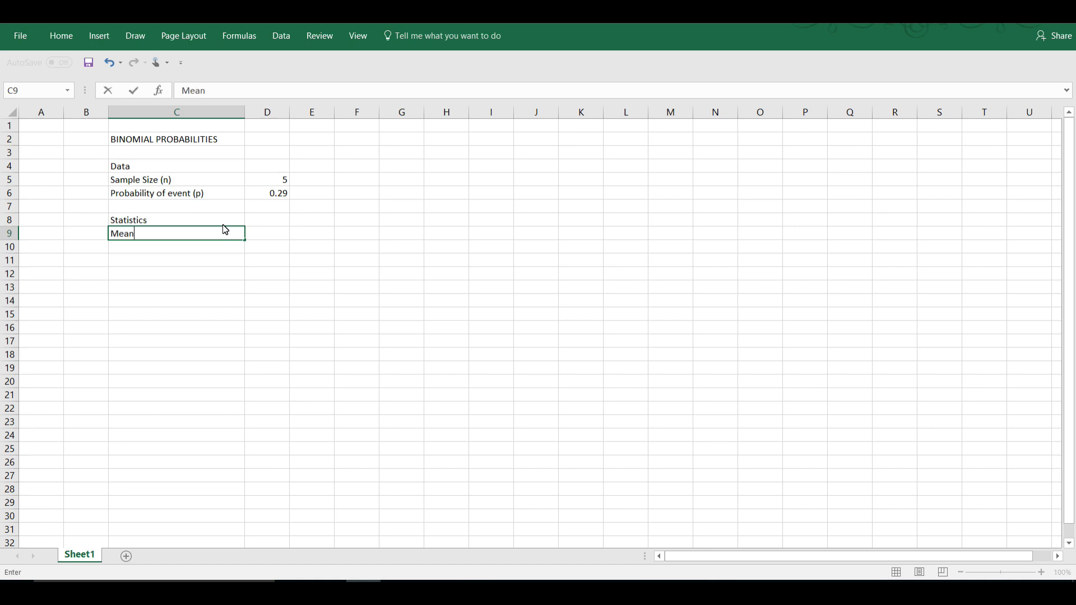
{"action": "key", "text": "Return"}
{"action": "type", "text": "Variance"}
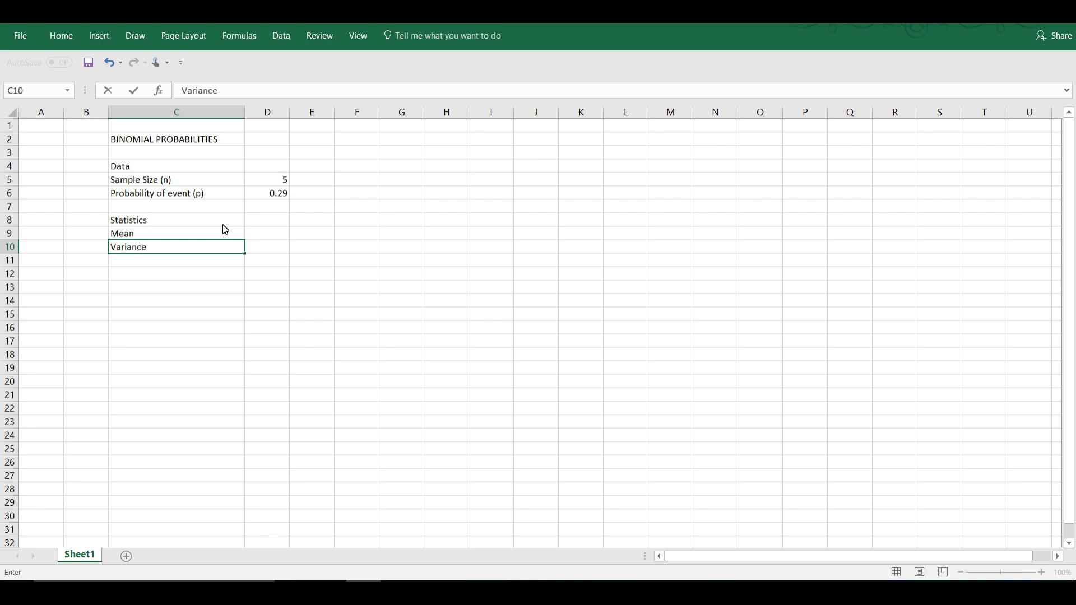
{"action": "key", "text": "Return"}
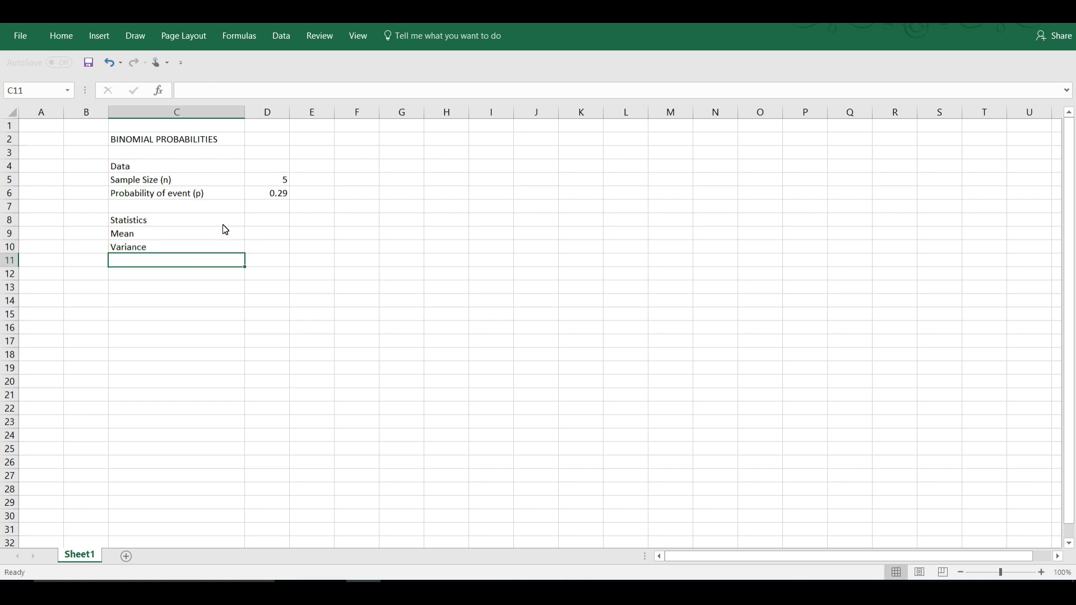
{"action": "type", "text": "Standard Deviation"}
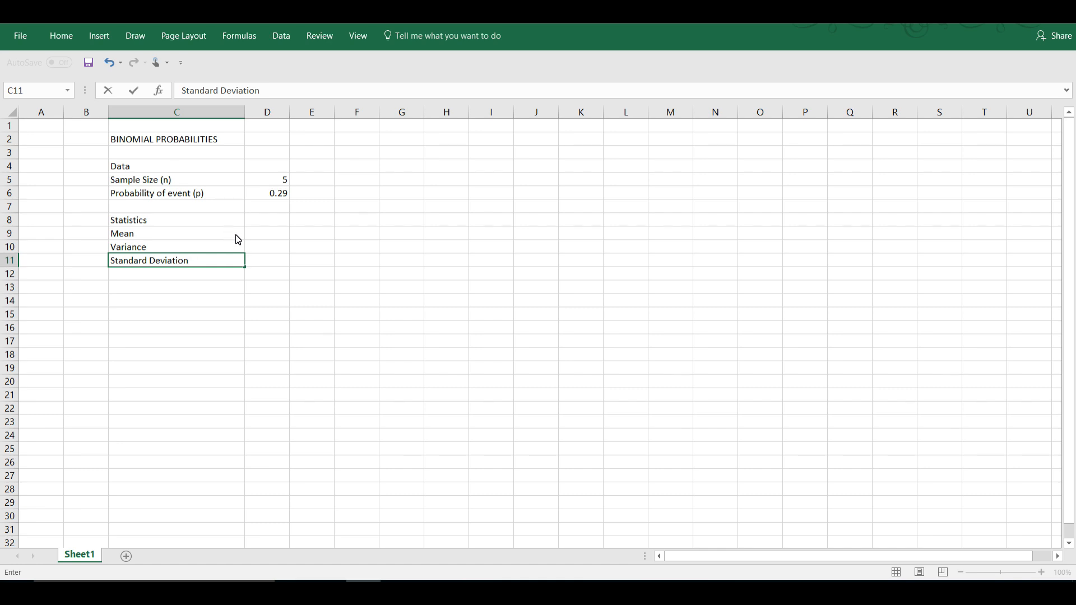
{"action": "left_click", "coordinate": [267, 235]}
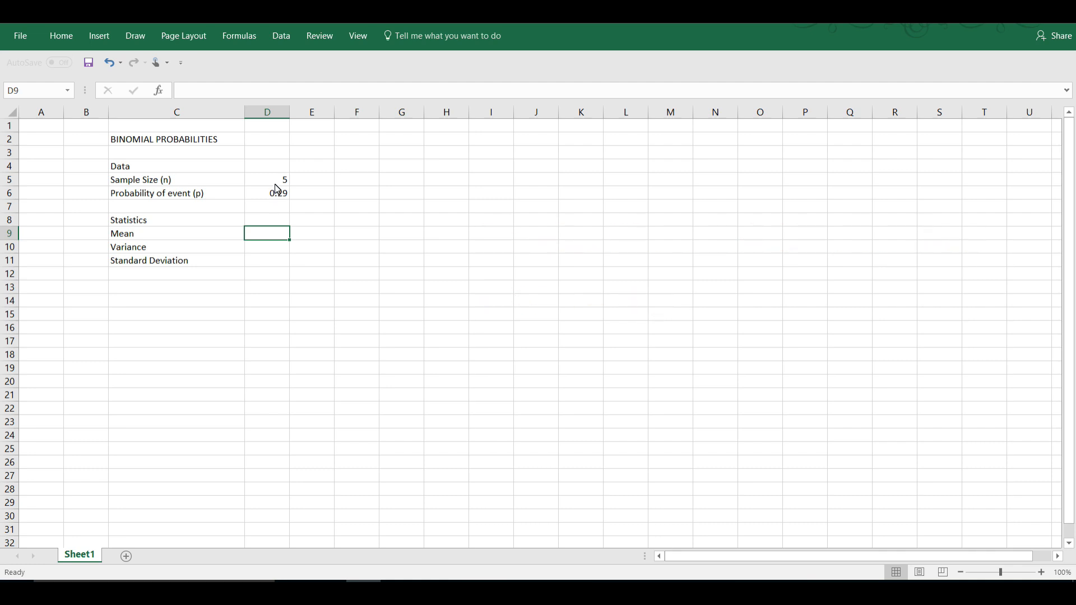
Step: Calculate the mean in D9 as sample size times event probability with =D5*D6
{"action": "left_click", "coordinate": [229, 92]}
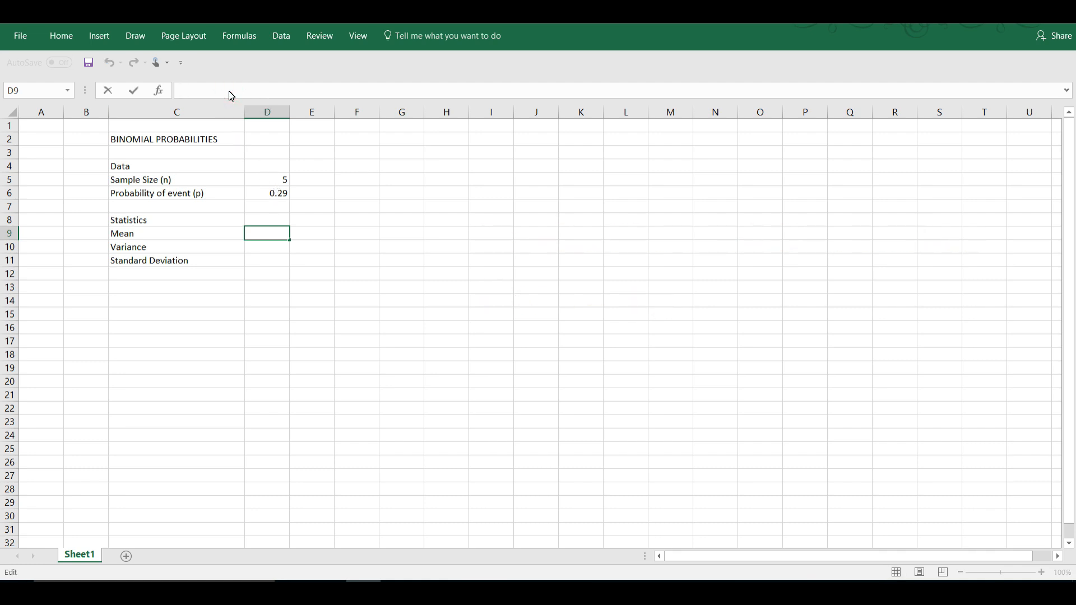
{"action": "type", "text": "="}
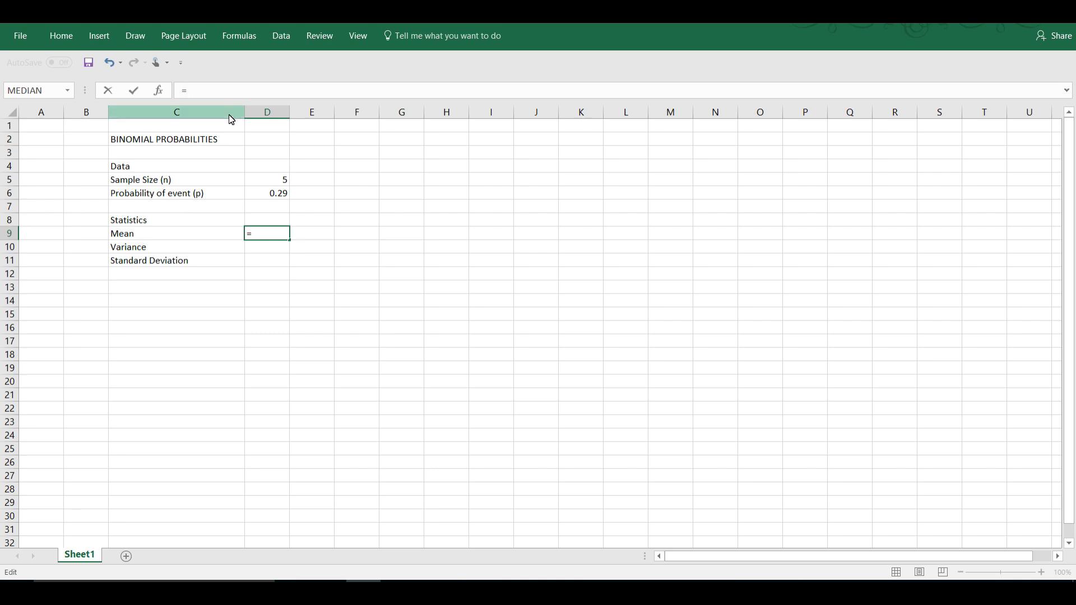
{"action": "left_click", "coordinate": [269, 183]}
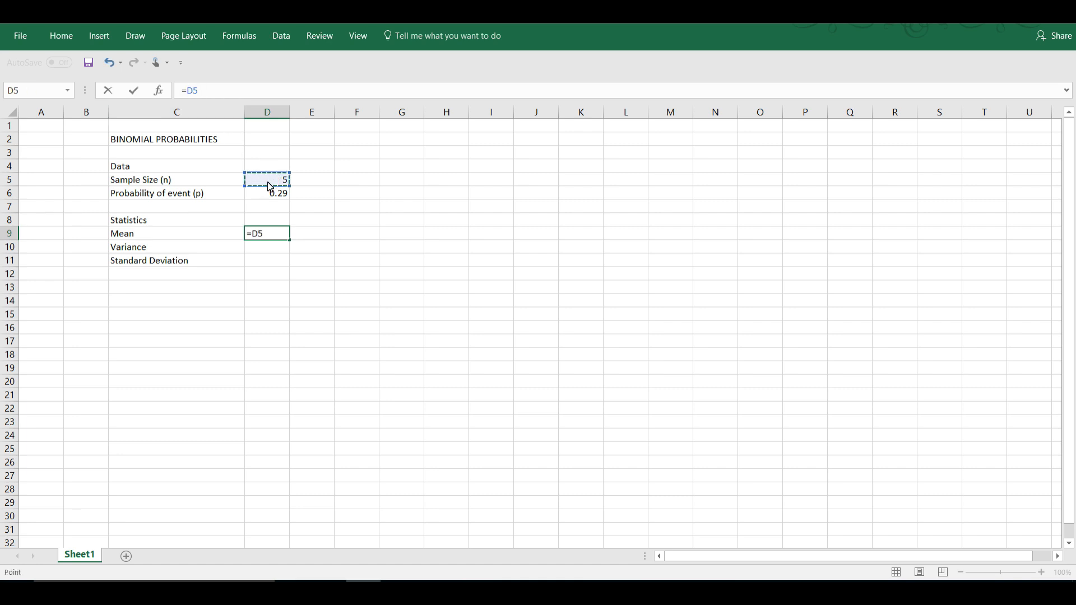
{"action": "type", "text": "*"}
{"action": "left_click", "coordinate": [272, 199]}
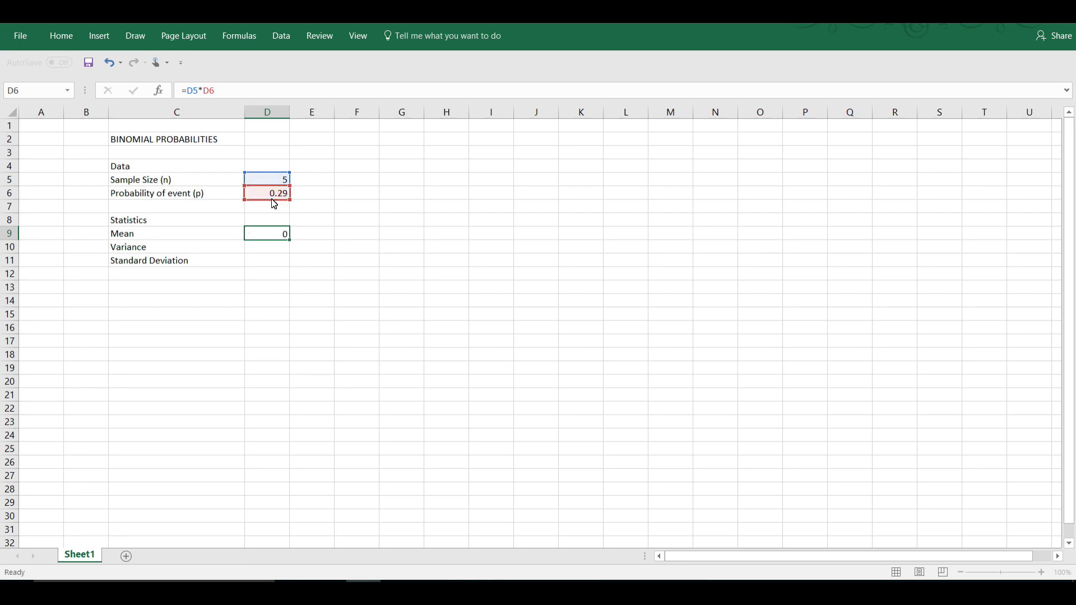
{"action": "key", "text": "Return"}
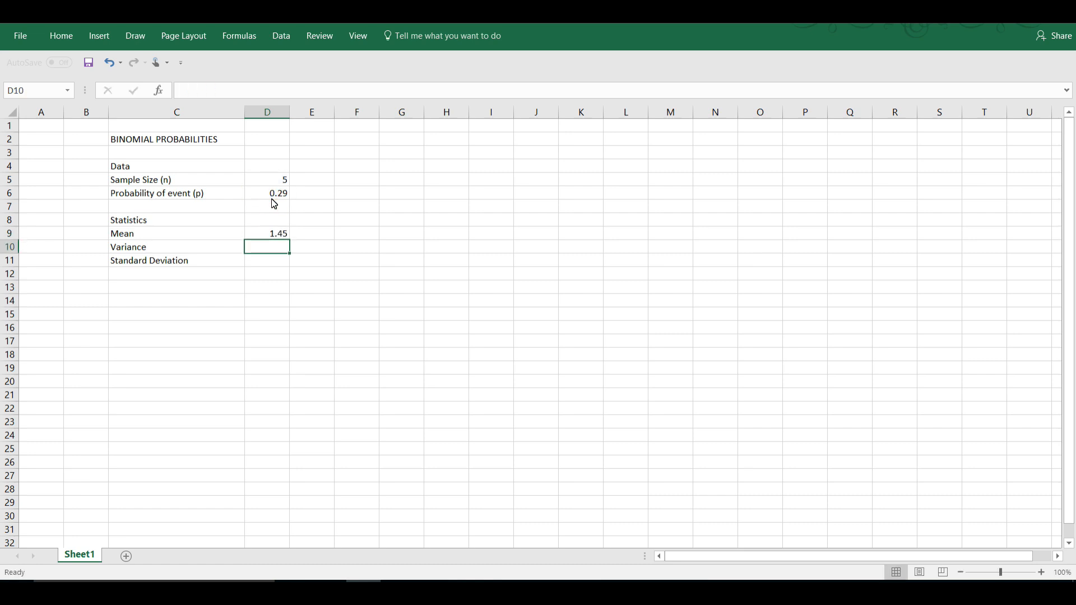
{"action": "left_click", "coordinate": [272, 235]}
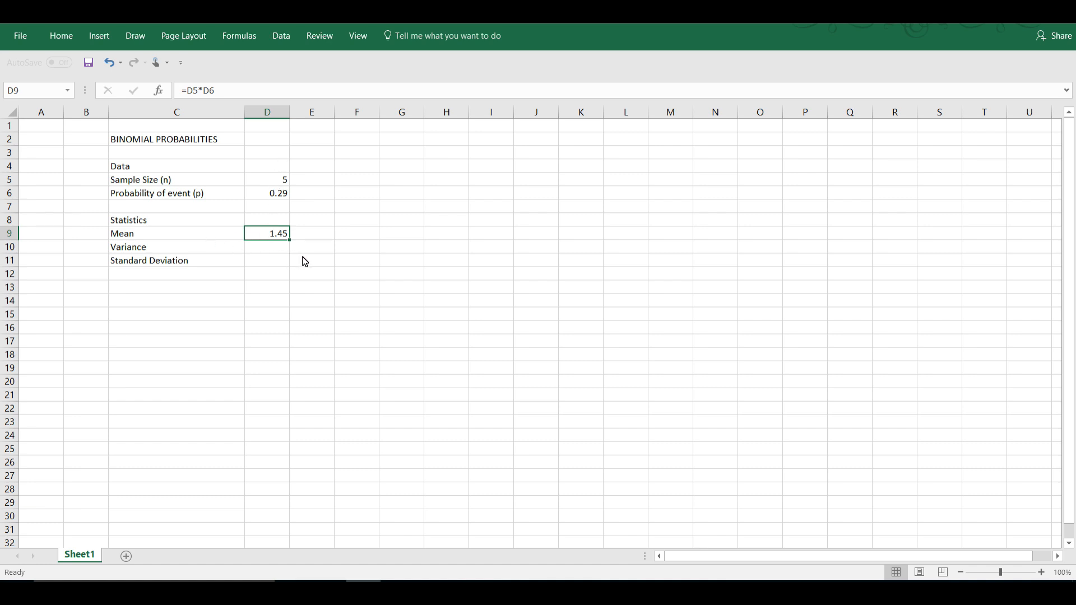
Step: Calculate the variance in D10 from the mean and event probability with =D9*(1-D6)
{"action": "left_click", "coordinate": [277, 250]}
{"action": "type", "text": "="}
{"action": "left_click", "coordinate": [281, 236]}
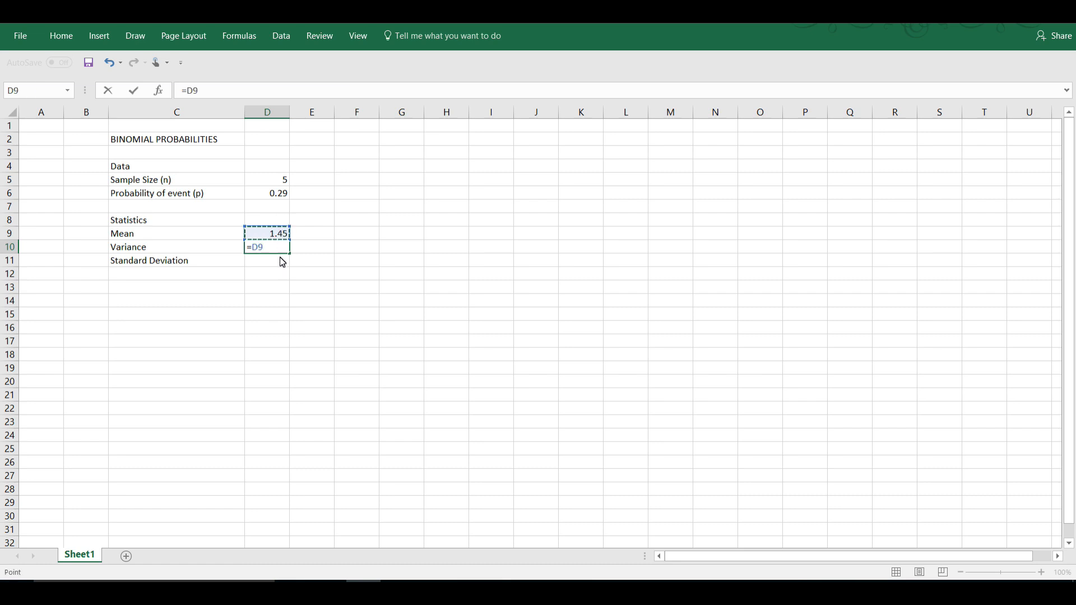
{"action": "type", "text": "*(1-"}
{"action": "left_click", "coordinate": [274, 195]}
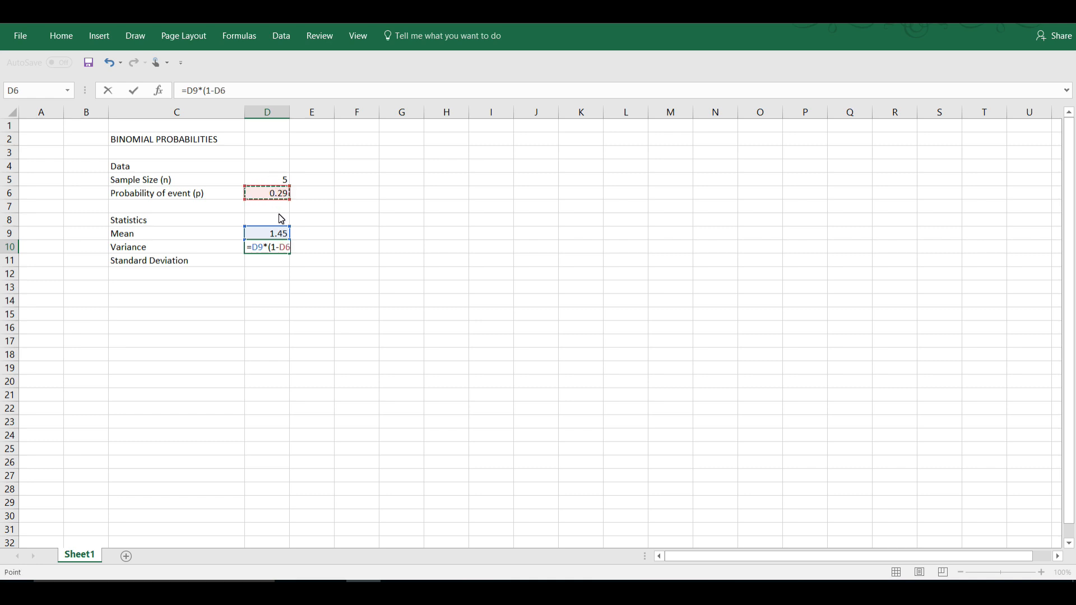
{"action": "left_click", "coordinate": [285, 93]}
{"action": "key", "text": "Return"}
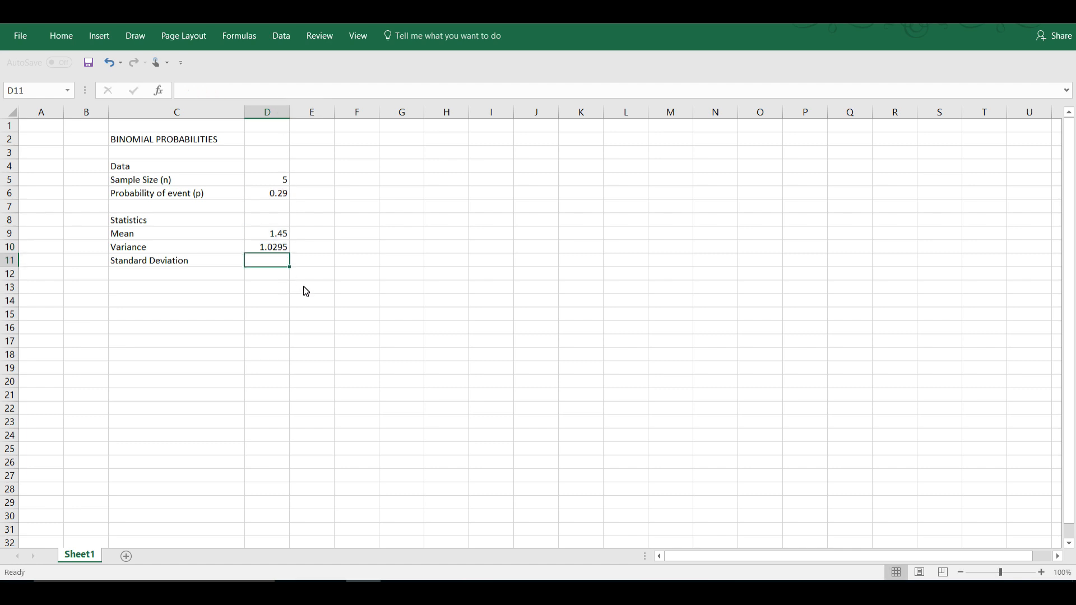
Step: Calculate the standard deviation in D11 as the square root of the variance with =SQRT(D10)
{"action": "left_click", "coordinate": [262, 92]}
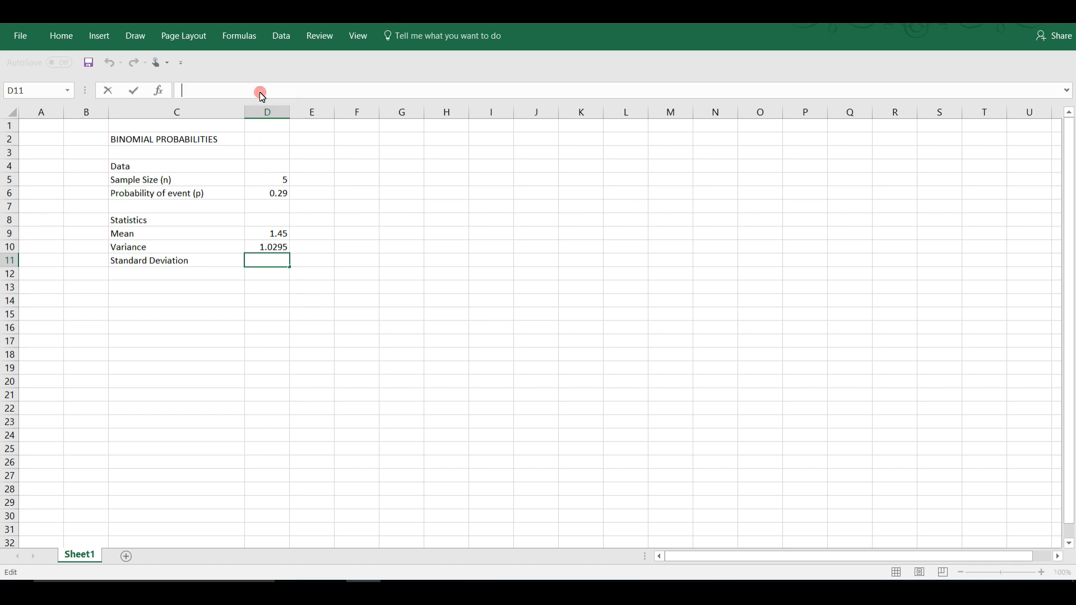
{"action": "type", "text": "=S"}
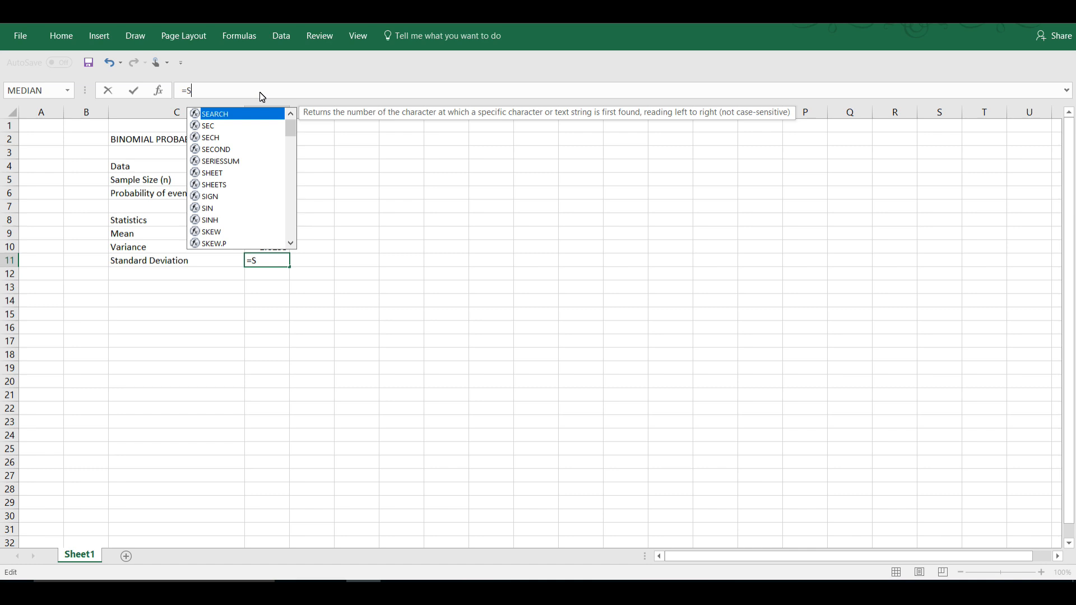
{"action": "type", "text": "QRT"}
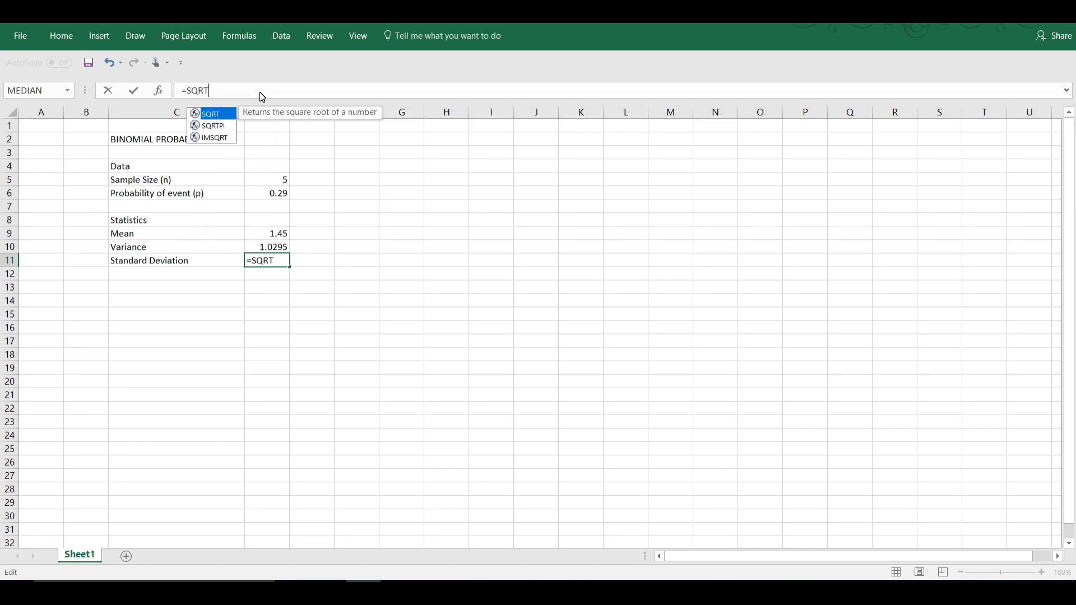
{"action": "type", "text": "("}
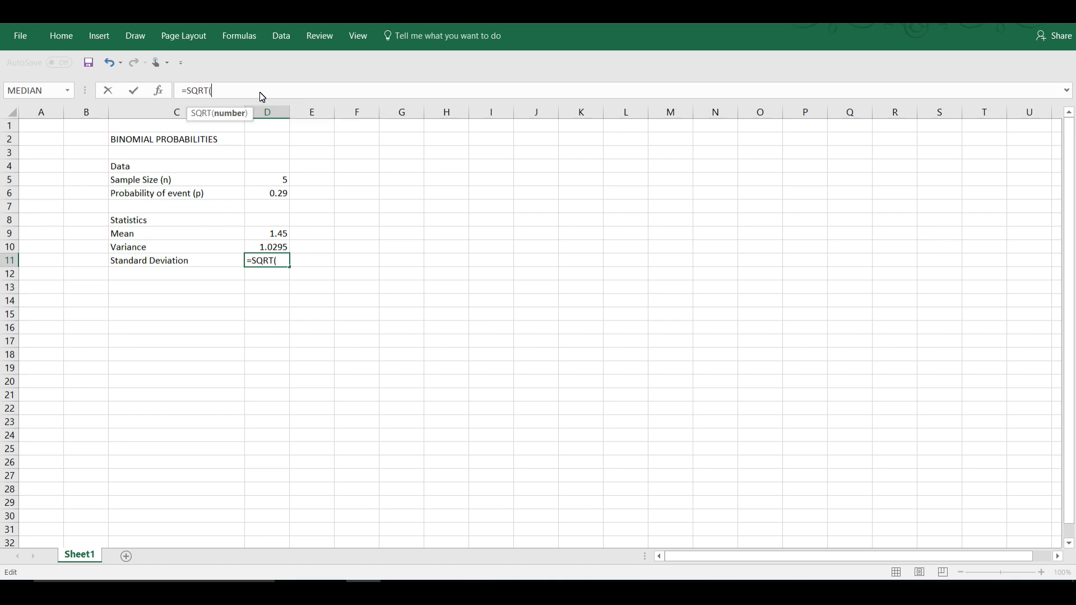
{"action": "left_click", "coordinate": [264, 252]}
{"action": "type", "text": ")"}
{"action": "key", "text": "Return"}
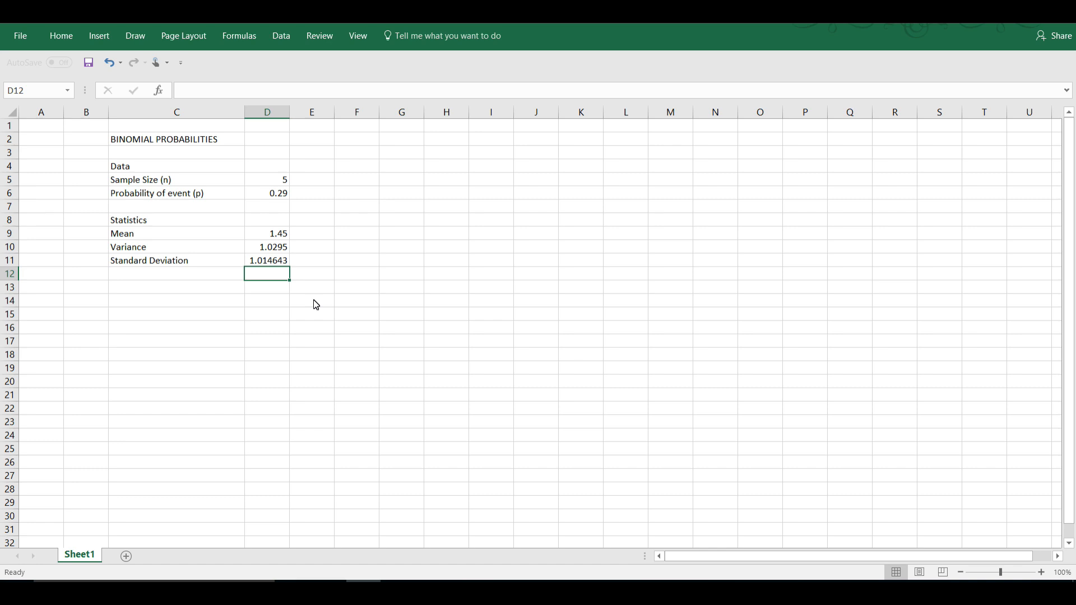
Step: Enter the heading Binomial Probabilities Table in C14
{"action": "left_click", "coordinate": [175, 305]}
{"action": "type", "text": "Bi"}
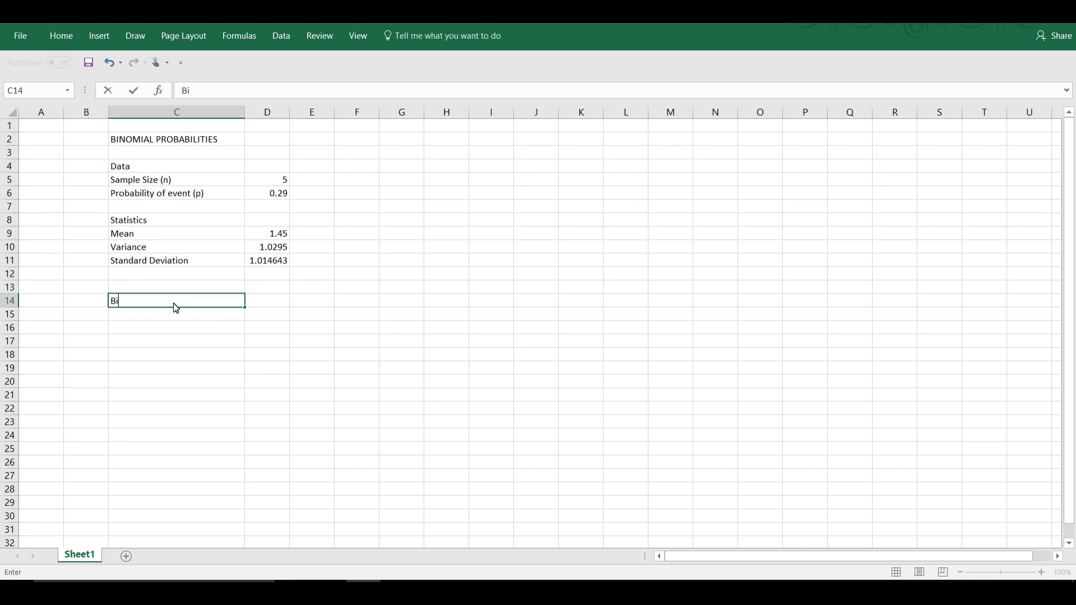
{"action": "type", "text": "nomial Probabilities Table"}
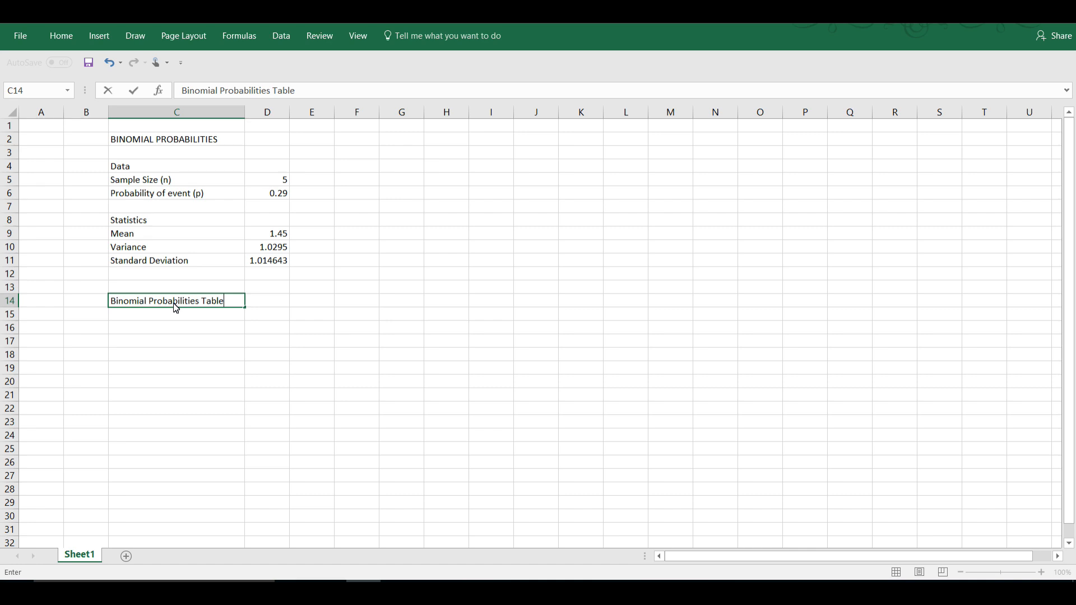
Step: Add the column headers X in C15 and P(X) in D15, and list the X values 0 to 5 in C16 to C21
{"action": "left_click", "coordinate": [228, 323]}
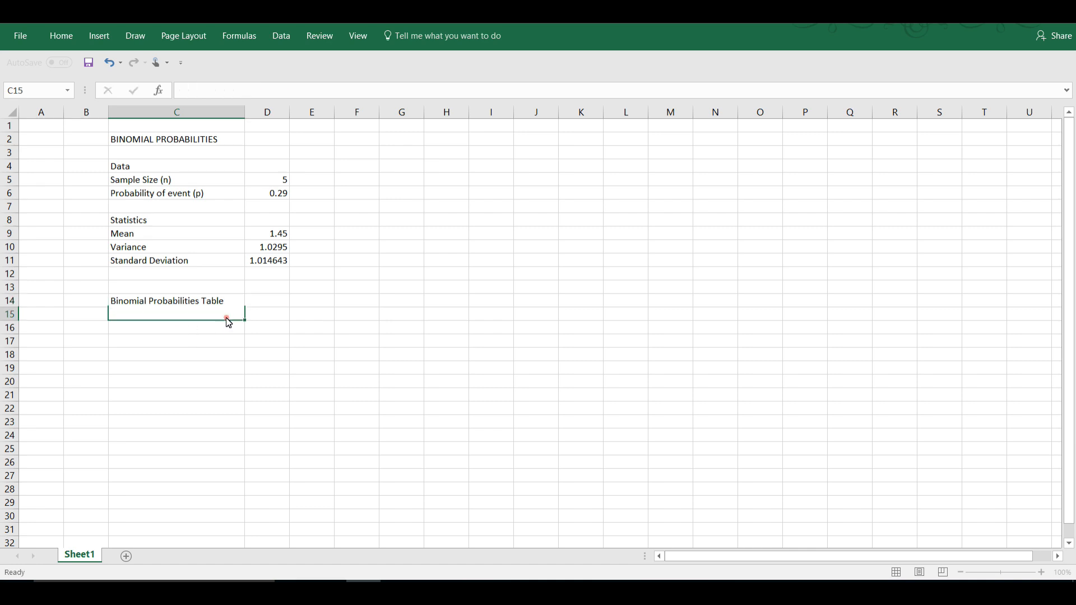
{"action": "type", "text": "X"}
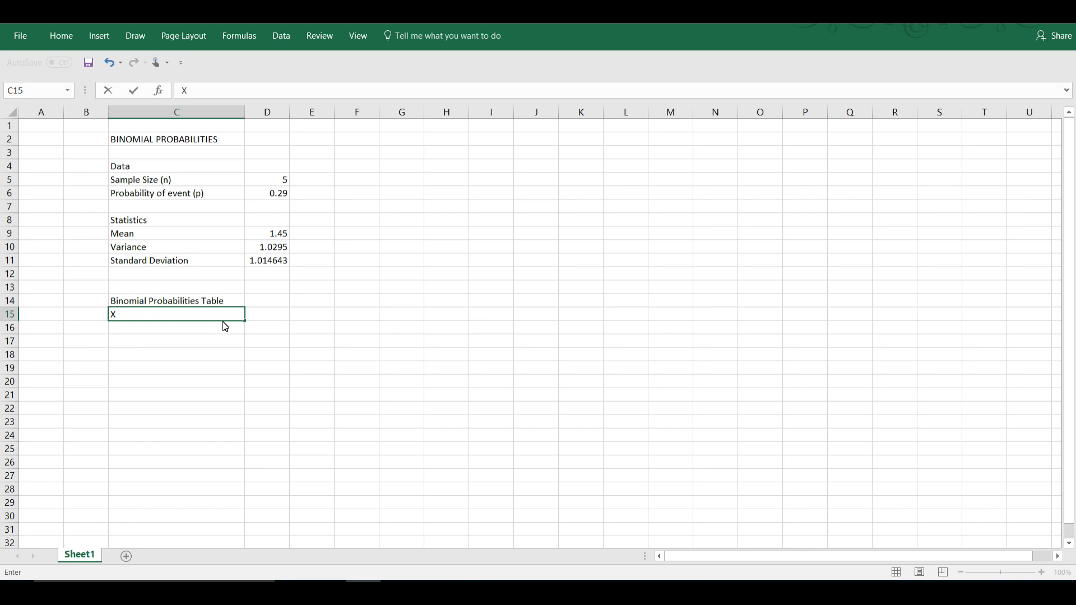
{"action": "left_click", "coordinate": [259, 321]}
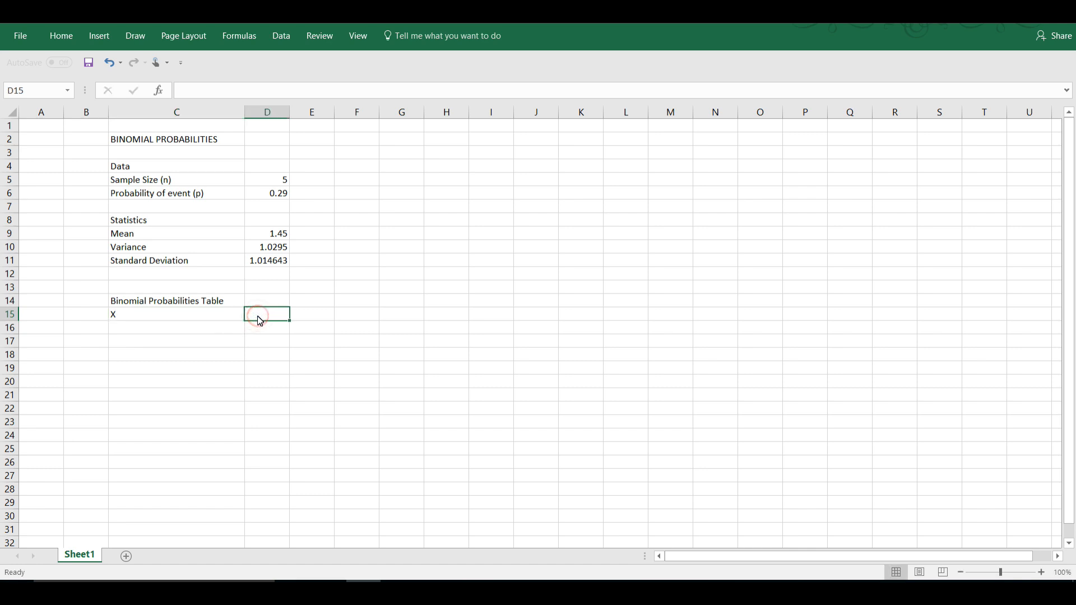
{"action": "type", "text": "P("}
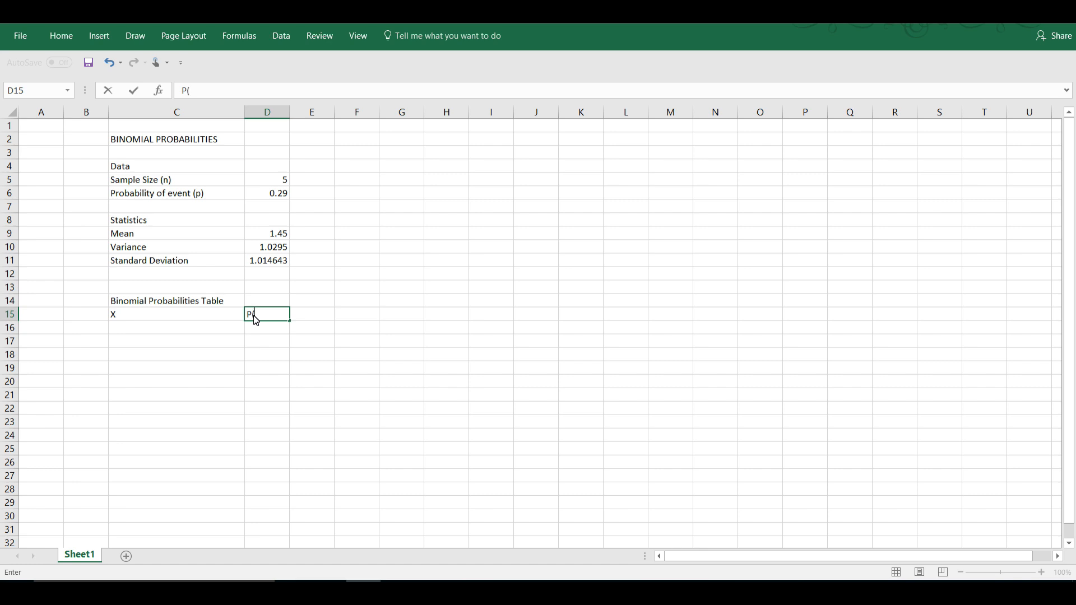
{"action": "type", "text": "X)"}
{"action": "left_click", "coordinate": [230, 332]}
{"action": "type", "text": "0 1 2 3 4 5"}
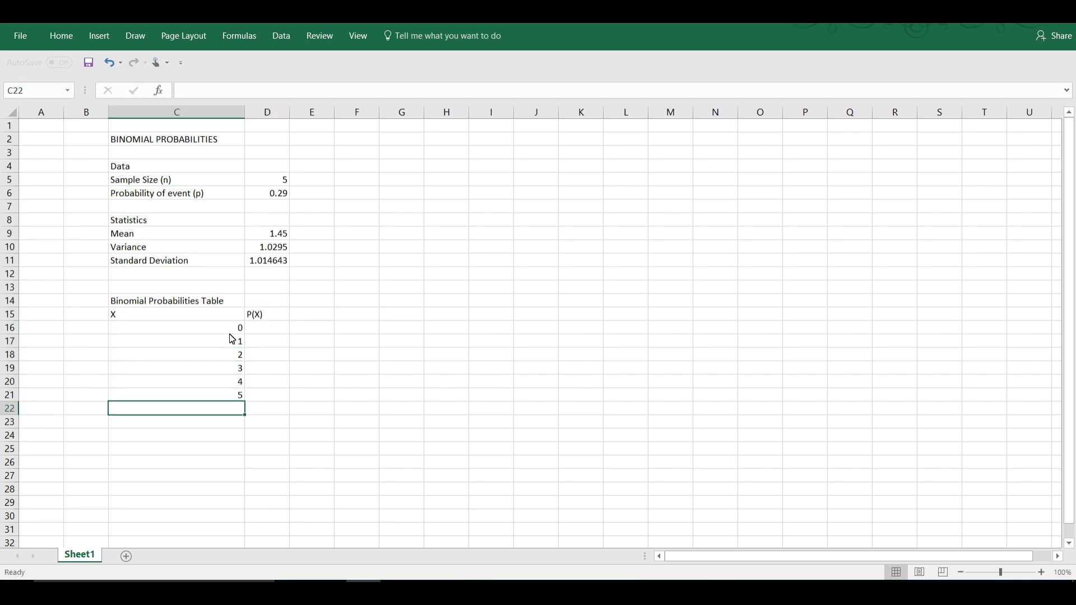
Step: Center the X header and the values 0 to 5 below it in column C
{"action": "right_click", "coordinate": [187, 319]}
{"action": "left_click", "coordinate": [225, 355]}
{"action": "left_click_drag", "start_coordinate": [224, 395], "coordinate": [221, 332]}
{"action": "right_click", "coordinate": [221, 332]}
{"action": "left_click", "coordinate": [259, 369]}
{"action": "left_click", "coordinate": [261, 428]}
Step: Start a BINOM.DIST formula in D16 with C16 as the number of successes
{"action": "left_click", "coordinate": [265, 332]}
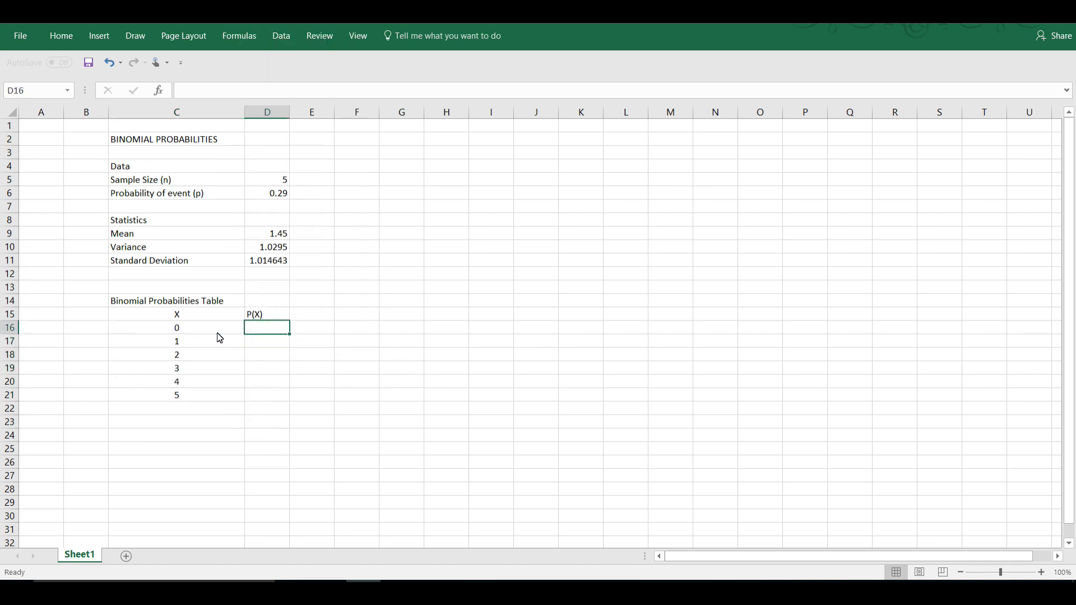
{"action": "left_click", "coordinate": [246, 92]}
{"action": "type", "text": "=BIN"}
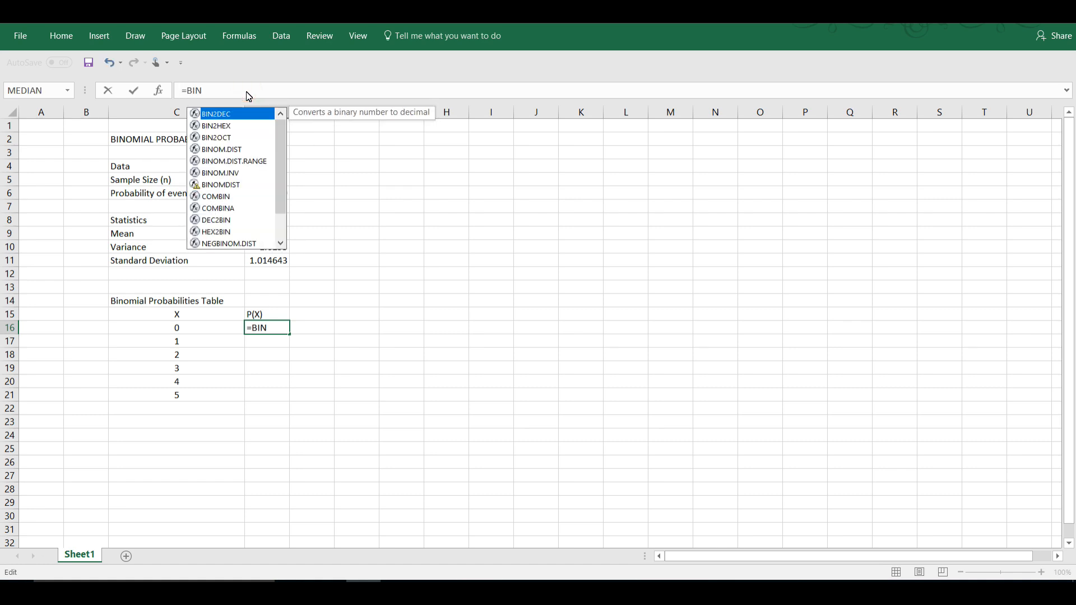
{"action": "key", "text": "Escape"}
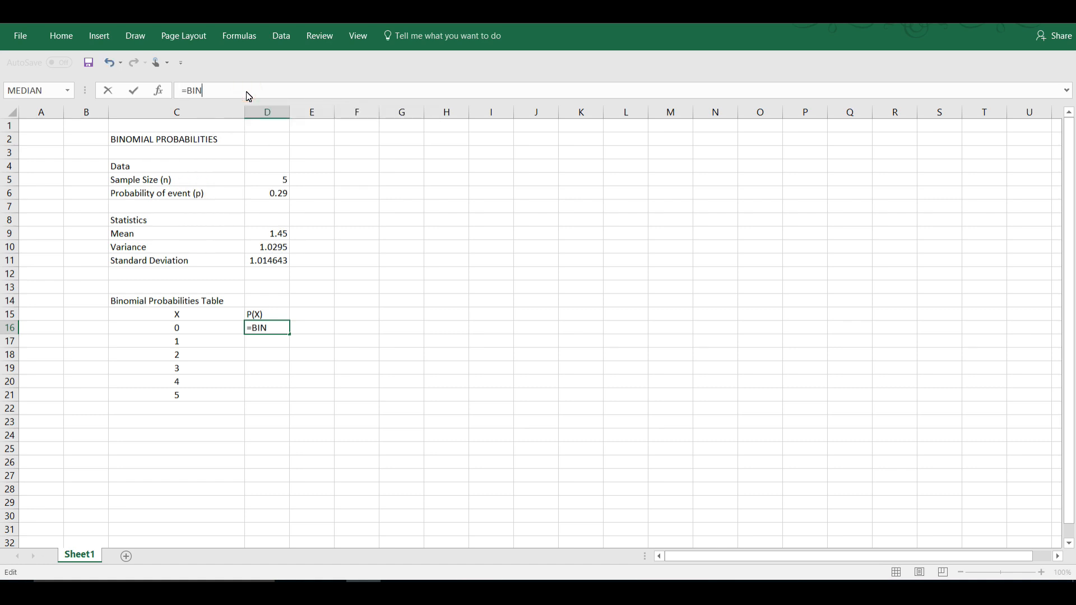
{"action": "type", "text": "OM.DIST"}
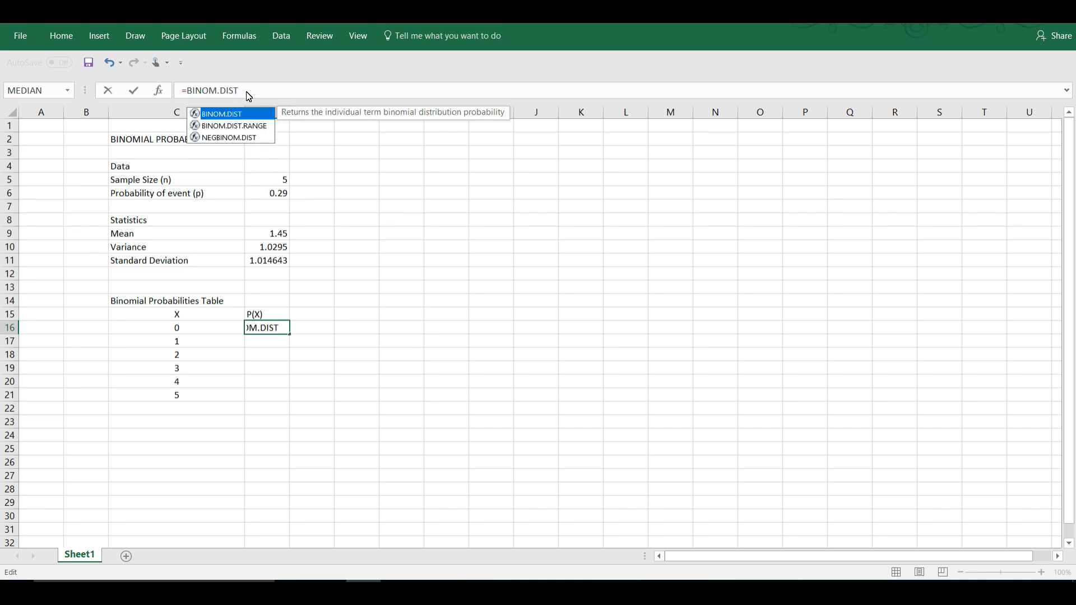
{"action": "type", "text": "("}
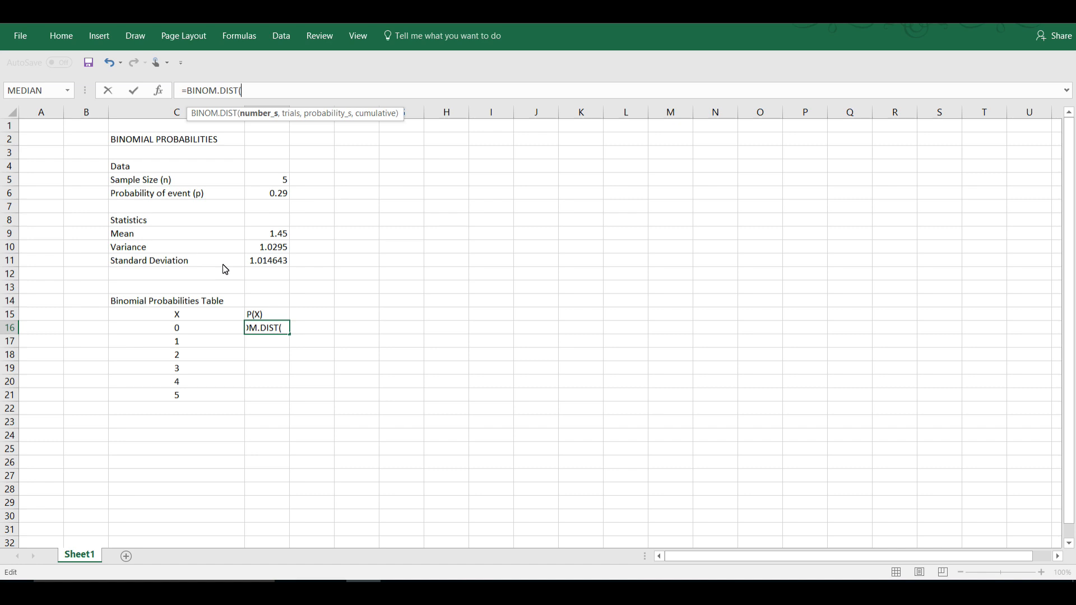
{"action": "left_click", "coordinate": [213, 329]}
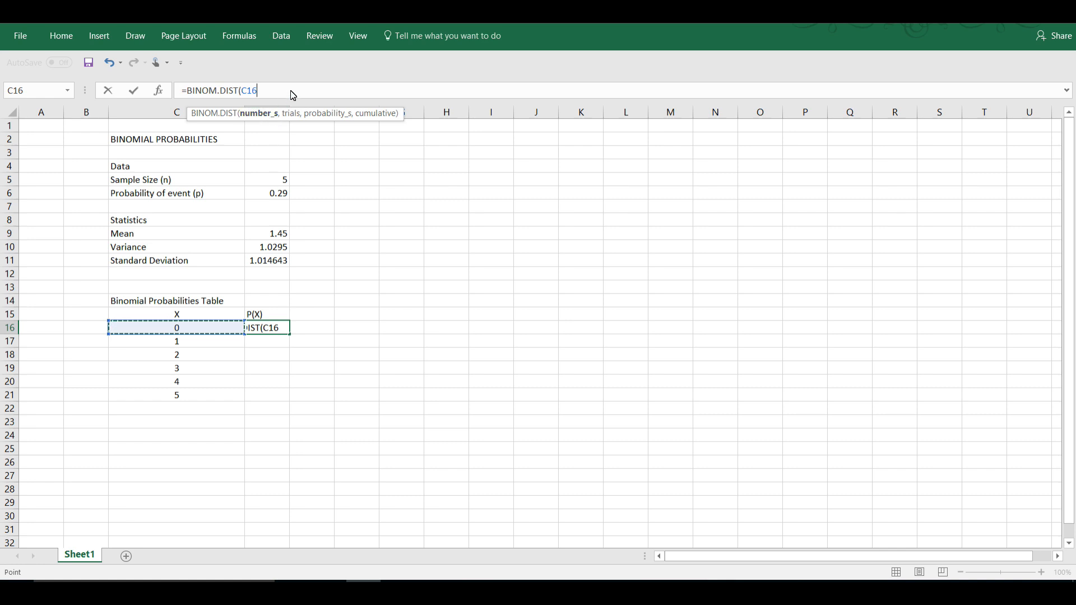
Step: Add the sample size cell as the trials argument of the D16 formula, using the absolute reference $D$5
{"action": "type", "text": ","}
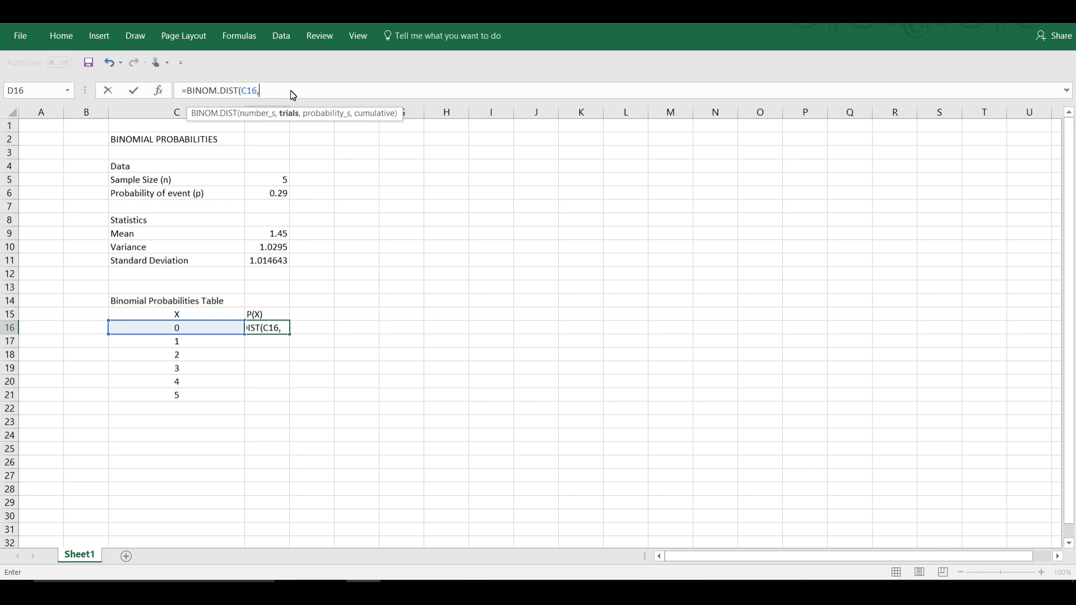
{"action": "left_click", "coordinate": [279, 188]}
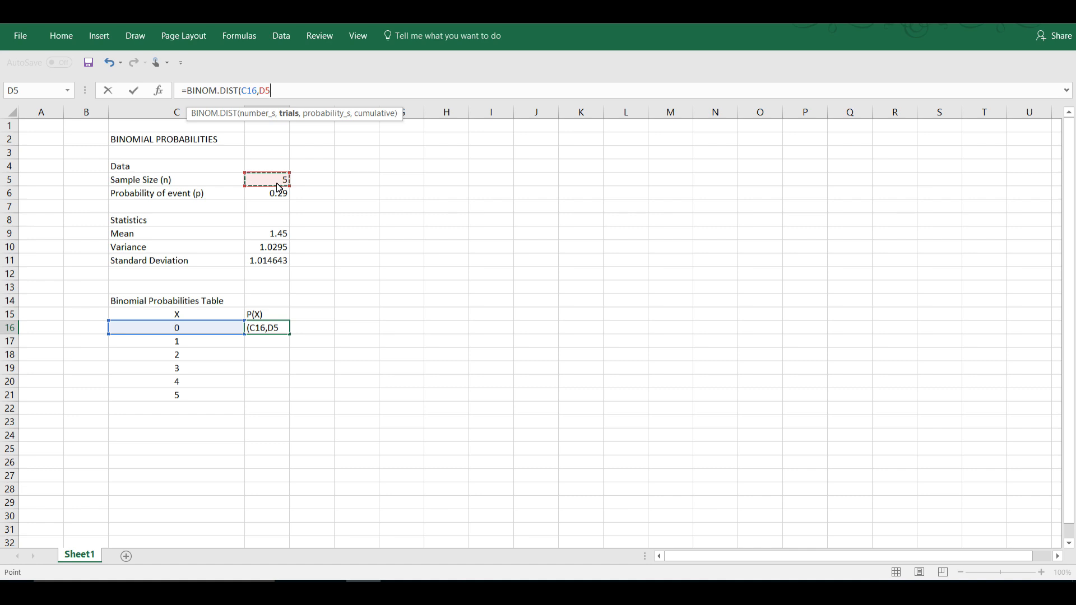
{"action": "key", "text": "ctrl+z"}
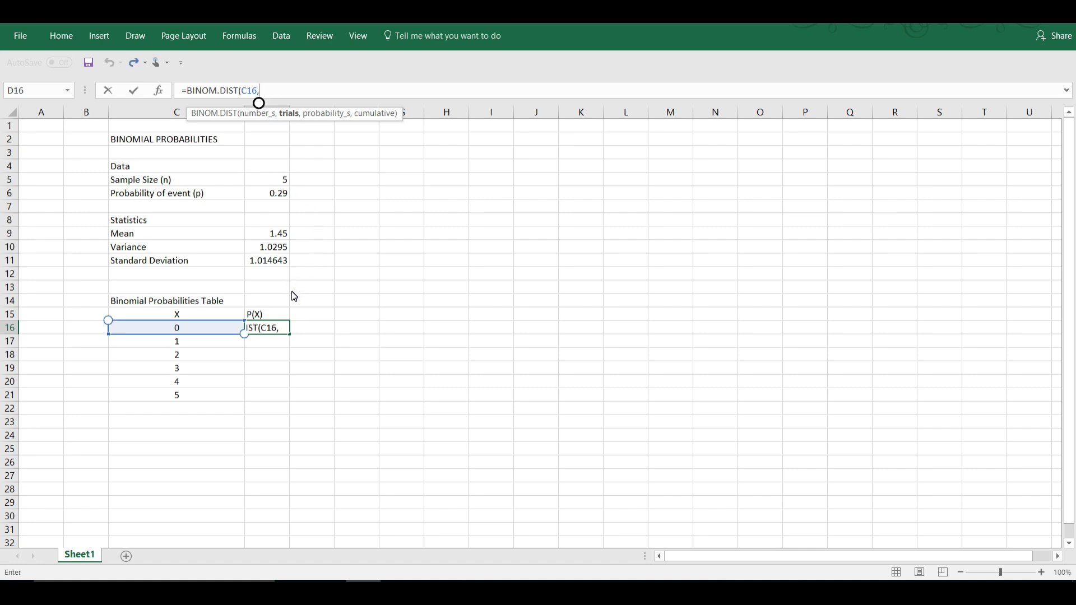
{"action": "left_click", "coordinate": [279, 180]}
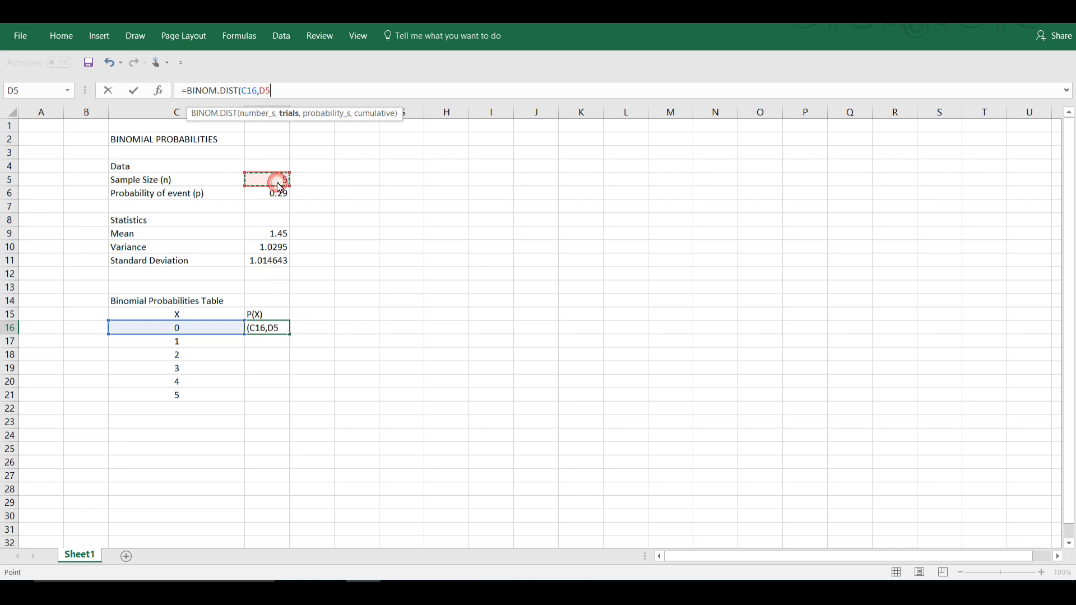
{"action": "left_click", "coordinate": [261, 95]}
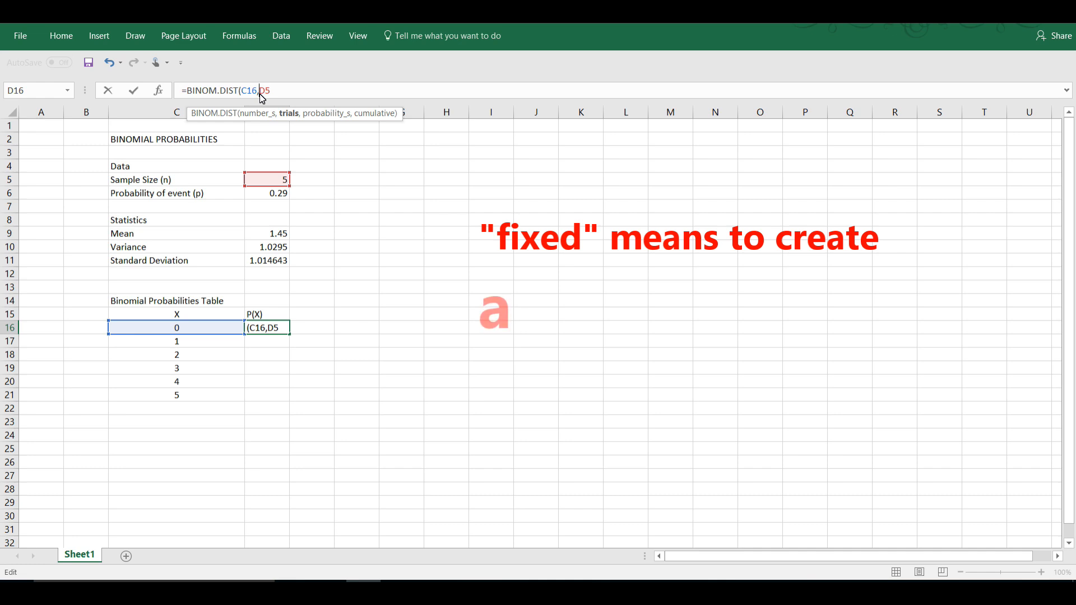
{"action": "type", "text": "$"}
{"action": "left_click", "coordinate": [271, 99]}
{"action": "type", "text": "$"}
{"action": "left_click", "coordinate": [293, 92]}
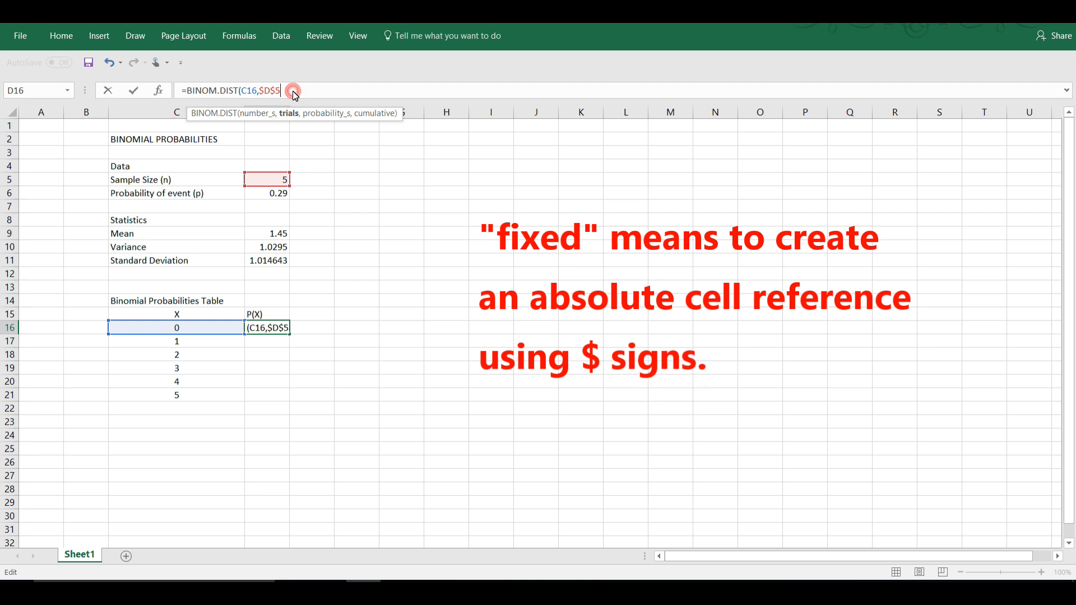
Step: Add the event probability cell as the probability argument of the D16 formula, using the absolute reference $D$6
{"action": "type", "text": ","}
{"action": "left_click", "coordinate": [280, 196]}
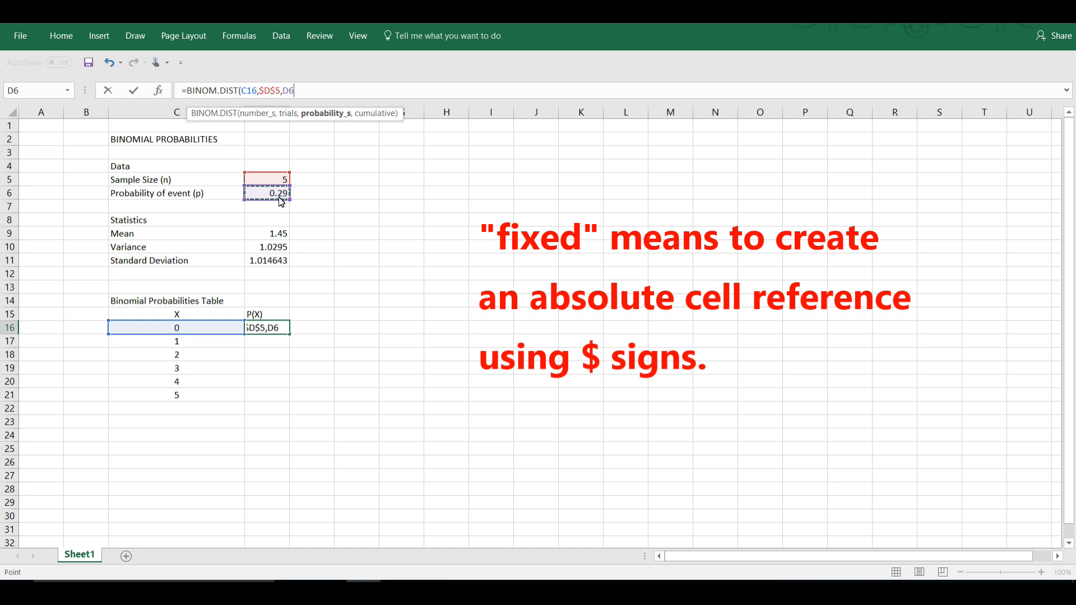
{"action": "left_click", "coordinate": [280, 91]}
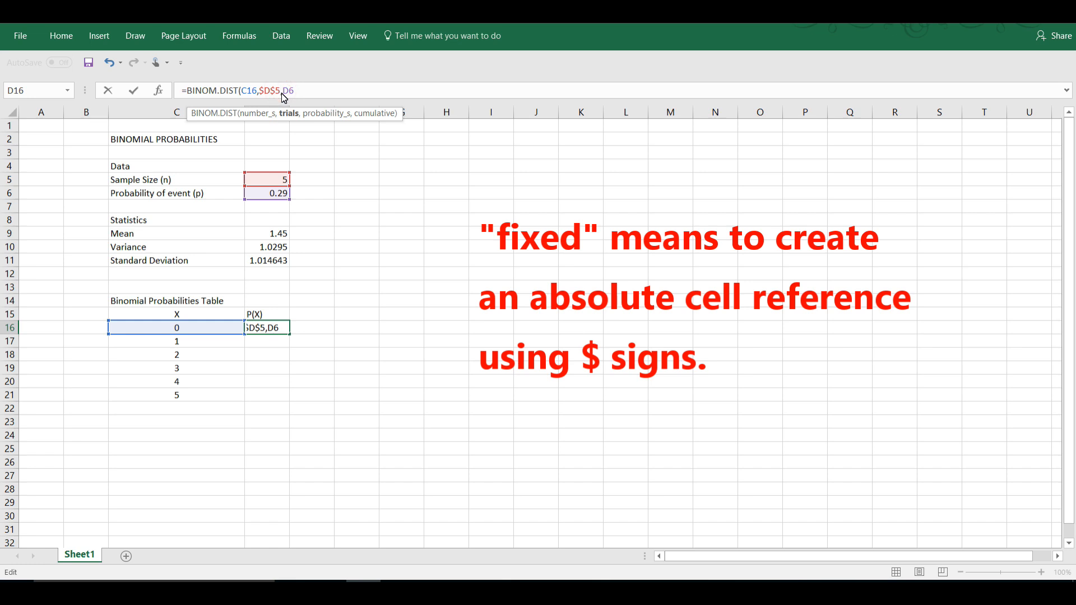
{"action": "left_click", "coordinate": [284, 91]}
{"action": "type", "text": "$D"}
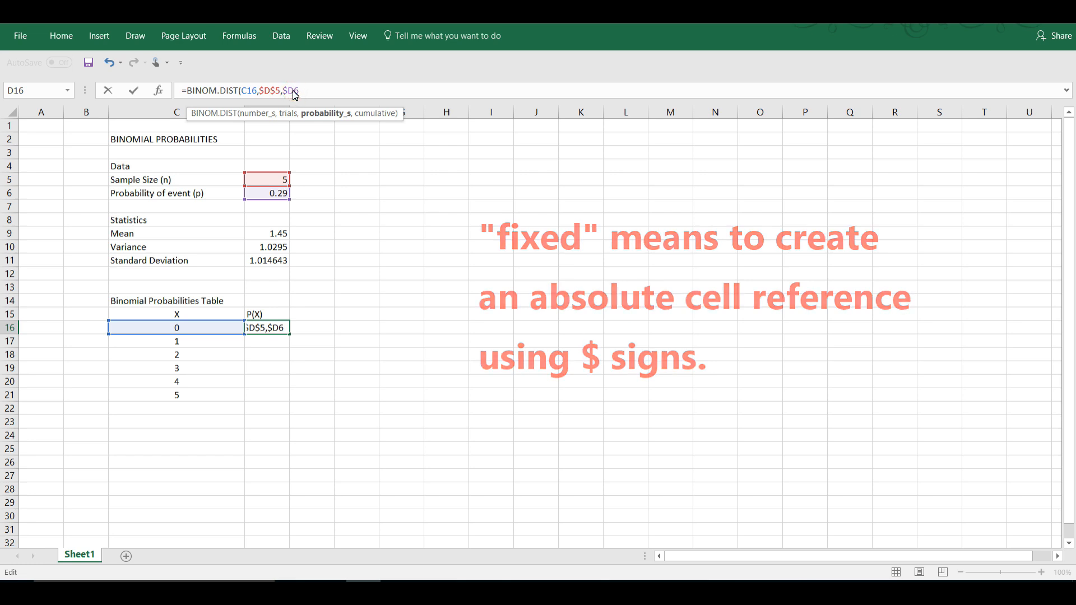
{"action": "type", "text": "$"}
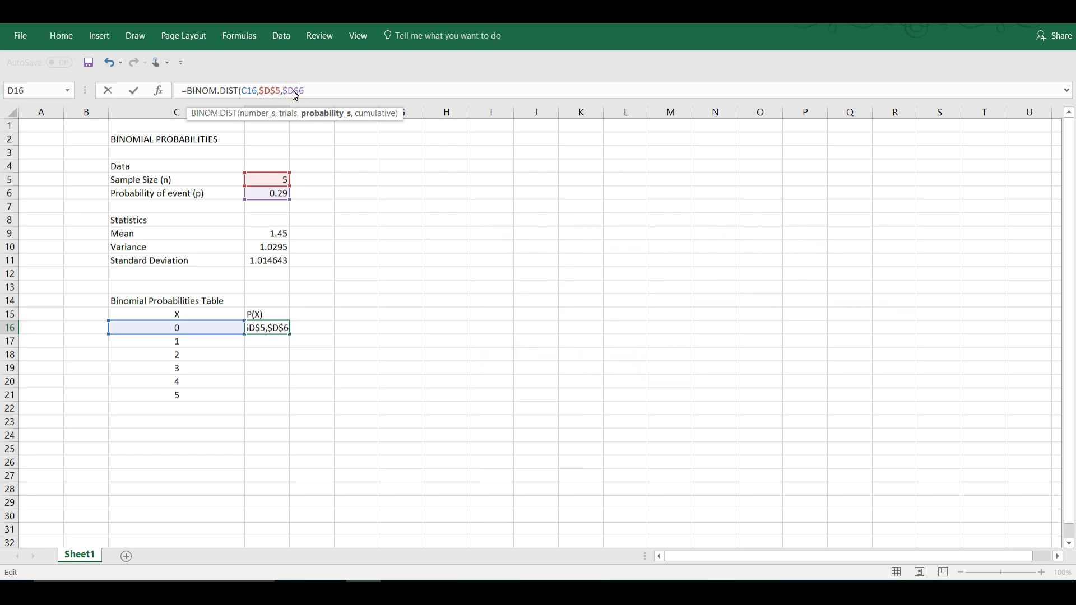
{"action": "left_click", "coordinate": [283, 199]}
Step: Set the cumulative argument of the D16 formula to FALSE for the probability mass function, and complete the formula
{"action": "type", "text": ","}
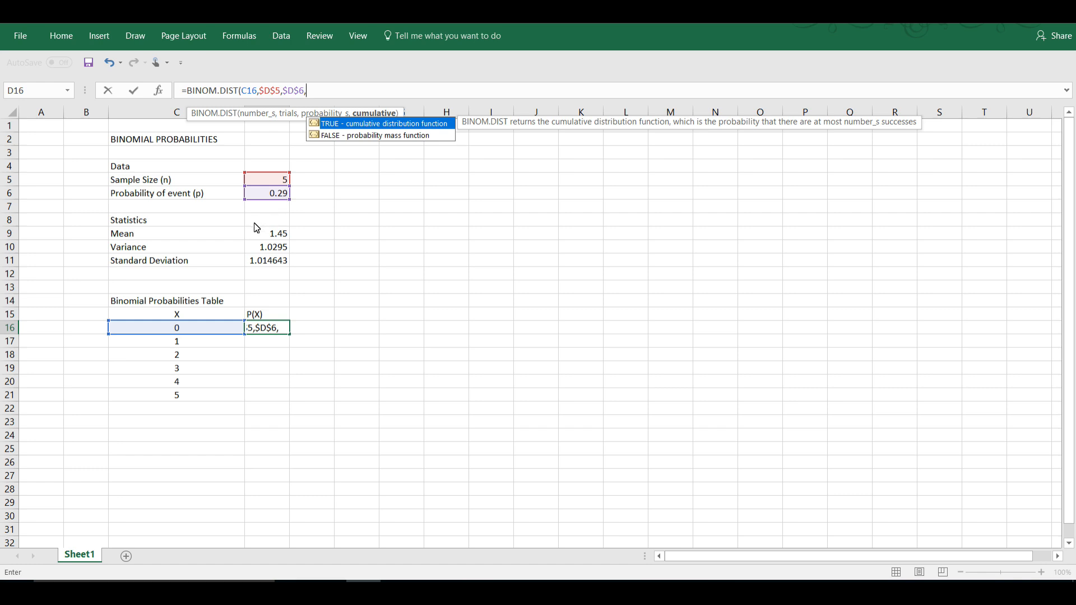
{"action": "left_click", "coordinate": [378, 136]}
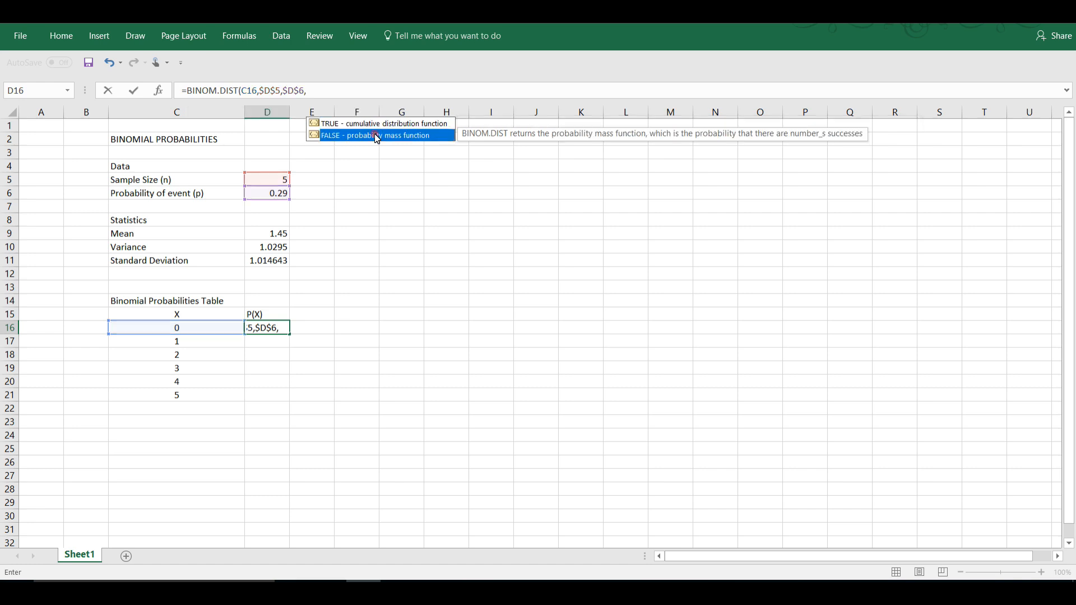
{"action": "left_click", "coordinate": [348, 97]}
{"action": "type", "text": "FALSE"}
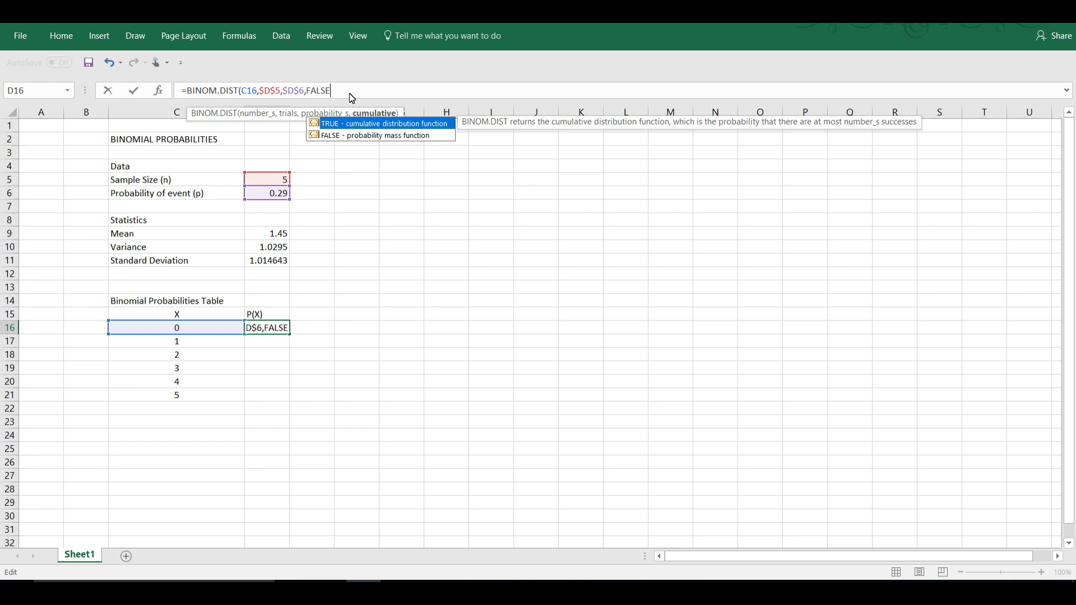
{"action": "type", "text": ")"}
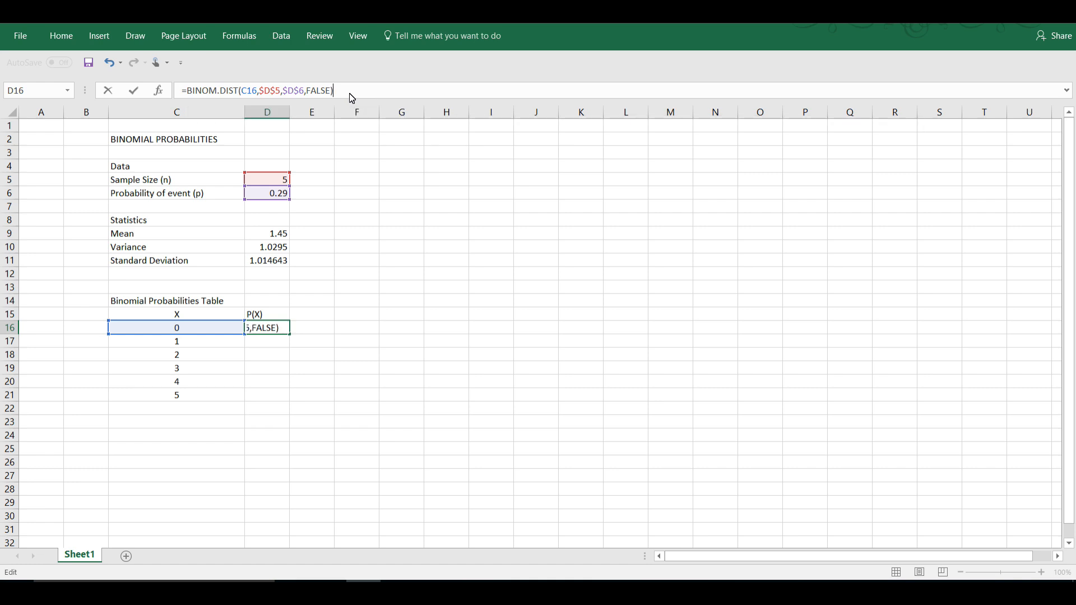
{"action": "key", "text": "Return"}
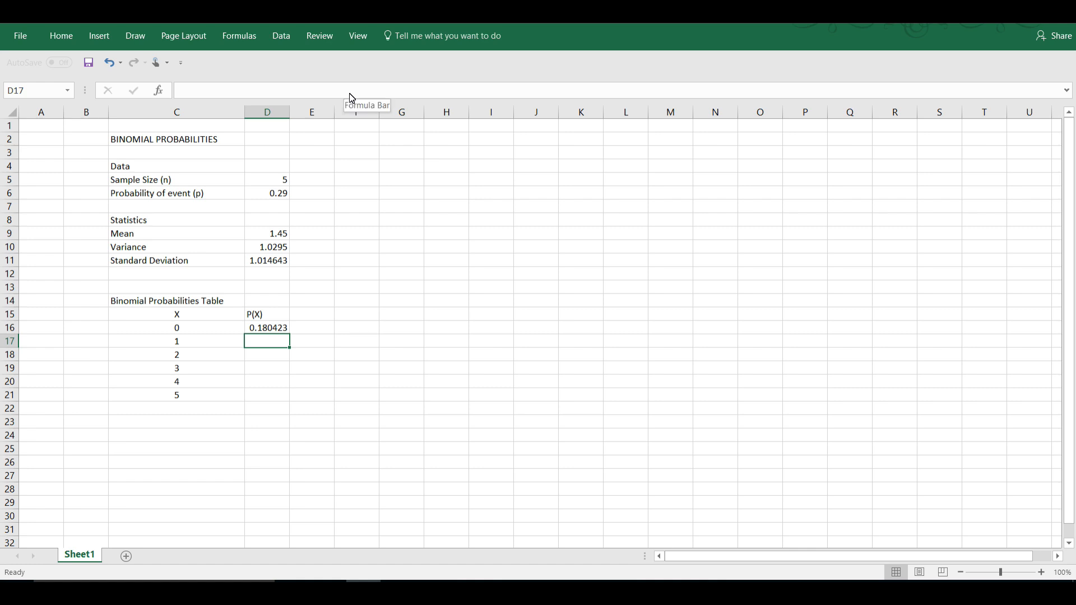
Step: Fill the D16 BINOM.DIST formula down to D21 for the remaining X values
{"action": "left_click", "coordinate": [286, 332]}
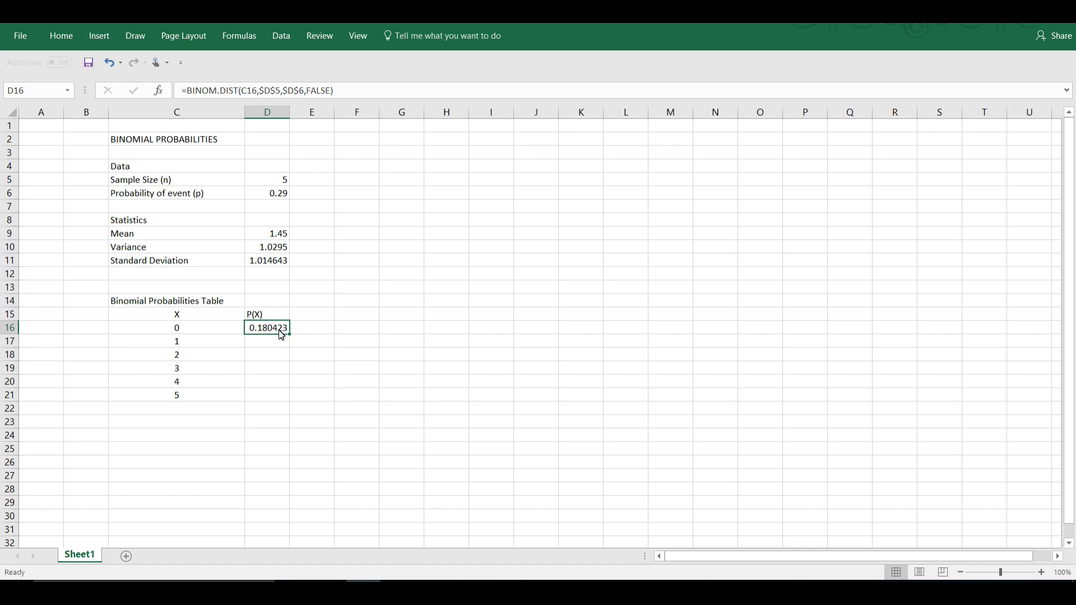
{"action": "left_click_drag", "start_coordinate": [290, 335], "coordinate": [289, 403]}
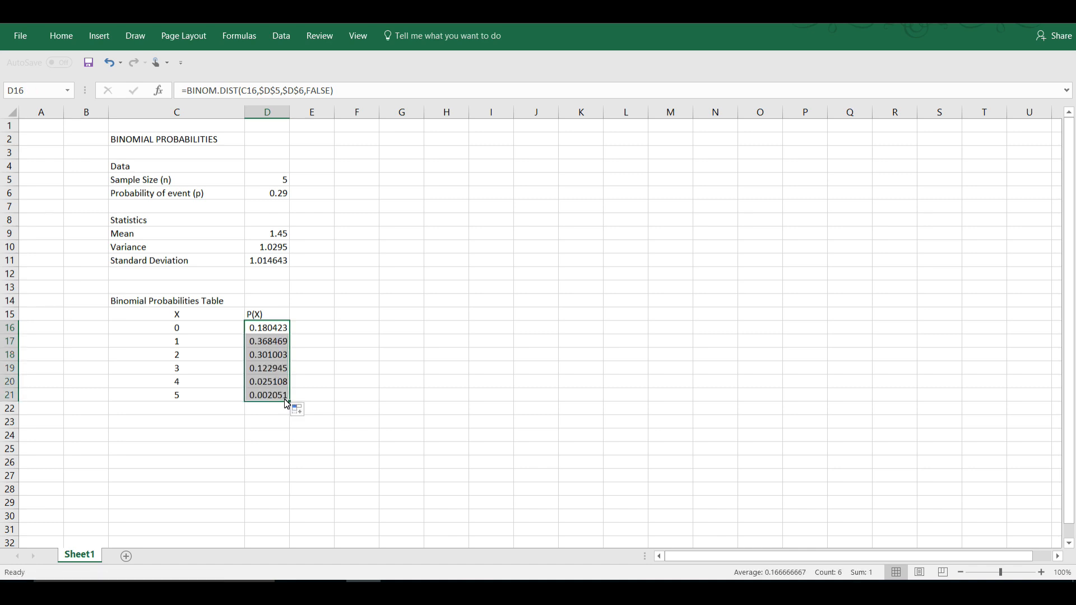
{"action": "left_click", "coordinate": [312, 447]}
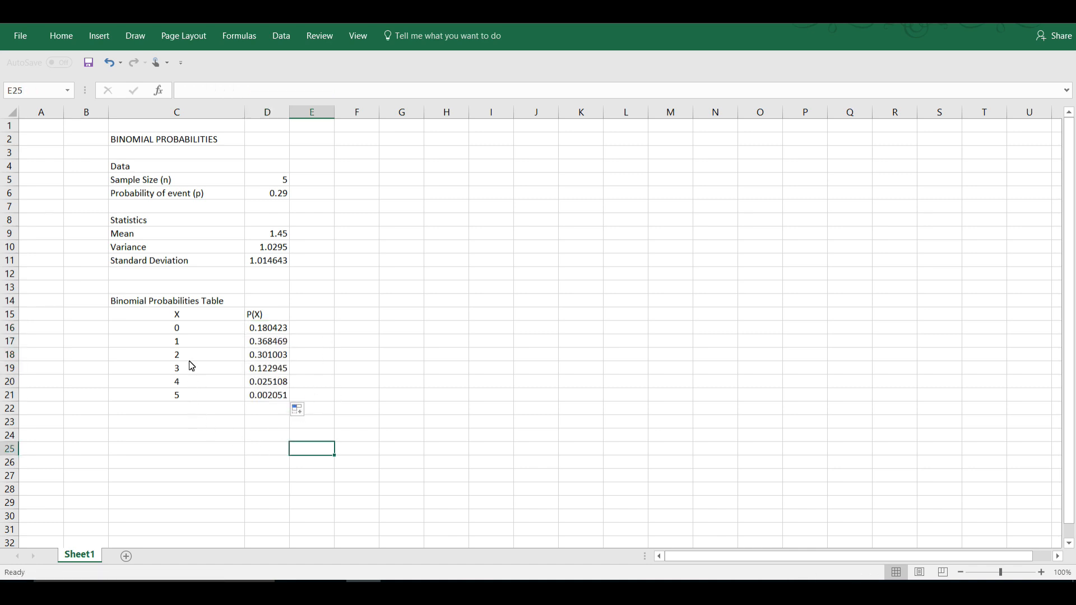
Step: Review the first and last X values, the D16 formula, and the sample size and probability cells it references
{"action": "left_click", "coordinate": [191, 333]}
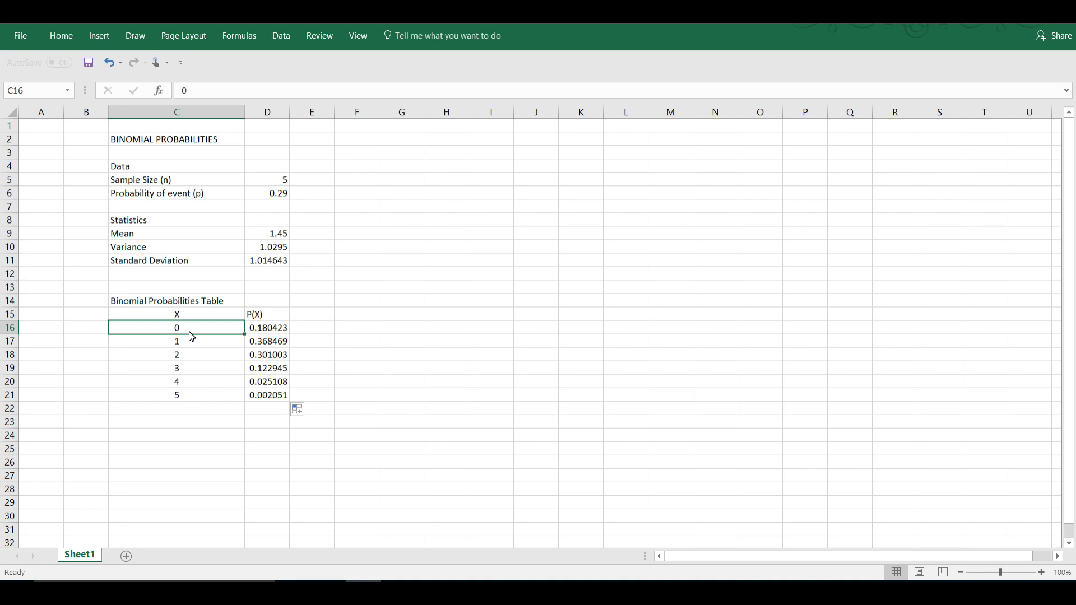
{"action": "left_click", "coordinate": [205, 398]}
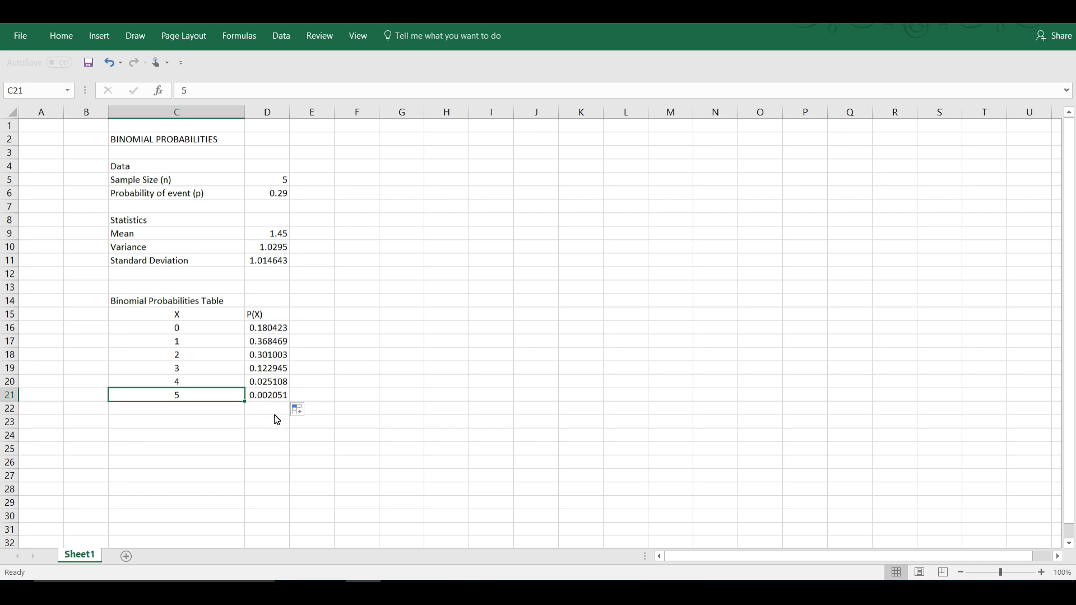
{"action": "left_click", "coordinate": [275, 332]}
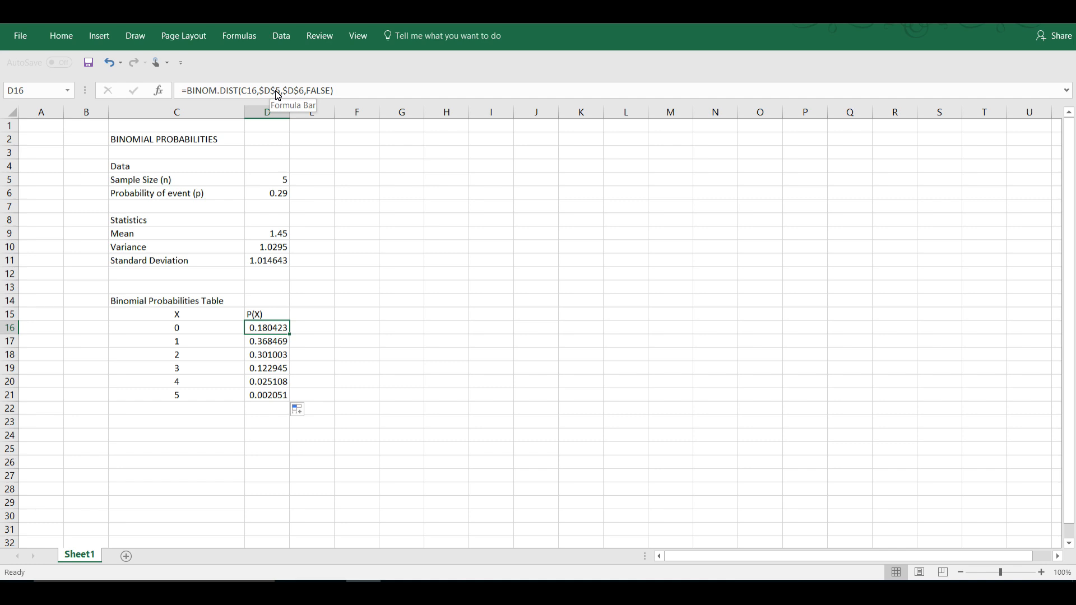
{"action": "left_click", "coordinate": [284, 179]}
{"action": "left_click", "coordinate": [286, 200]}
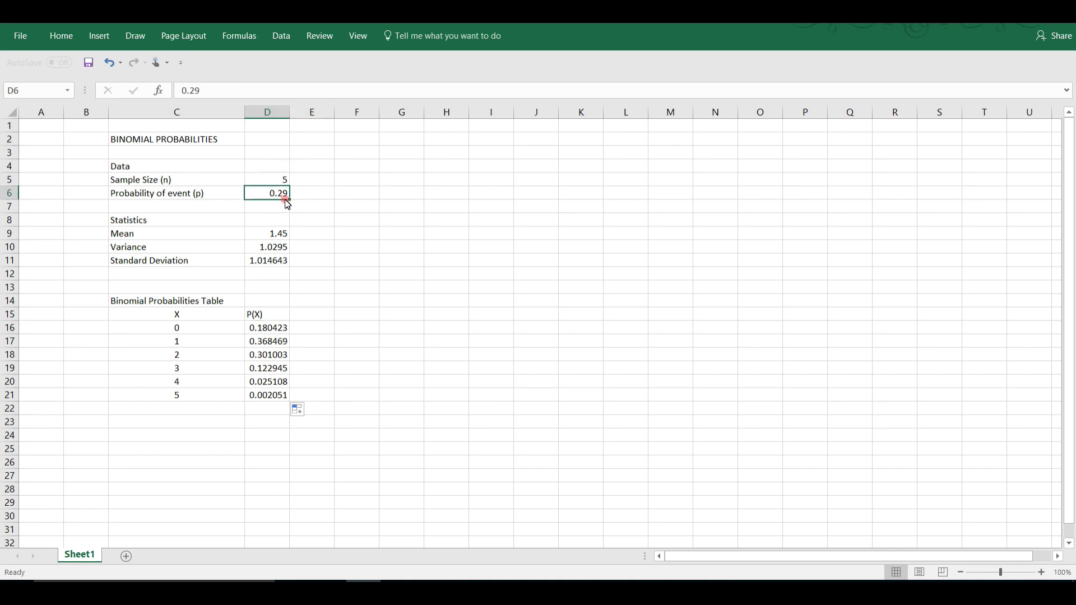
{"action": "left_click", "coordinate": [309, 231]}
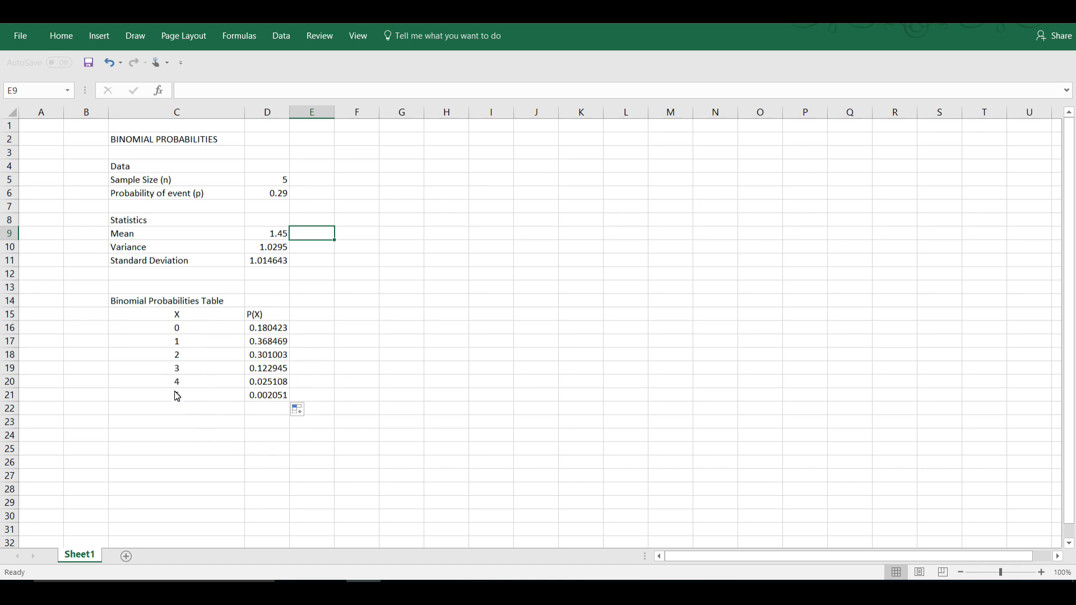
Step: Widen column H and enter the table title "Cumulative Distribution" in H14
{"action": "left_click", "coordinate": [446, 303]}
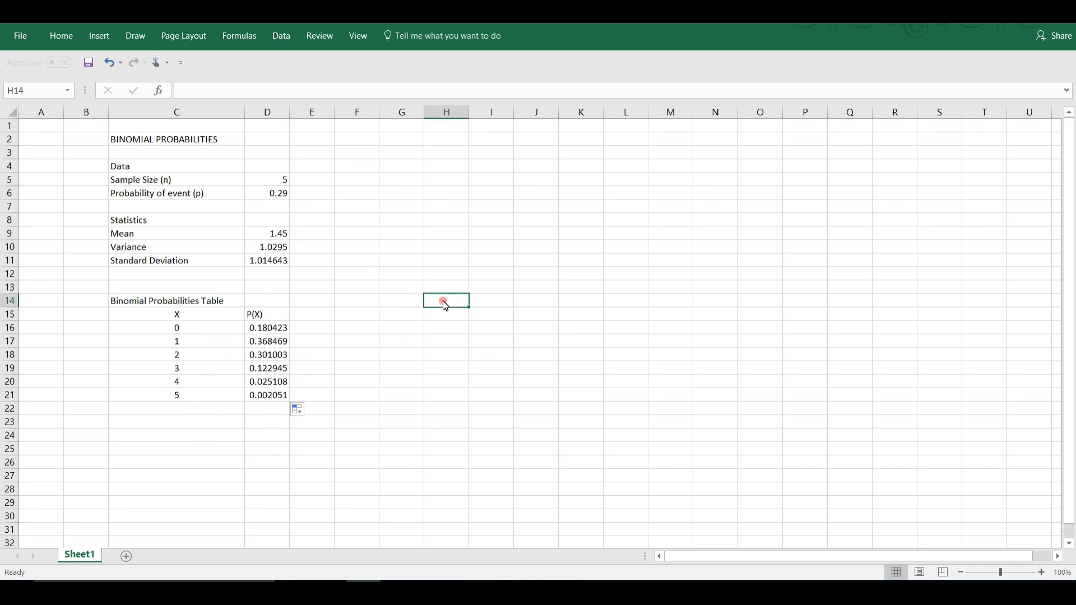
{"action": "left_click_drag", "start_coordinate": [471, 115], "coordinate": [537, 115]}
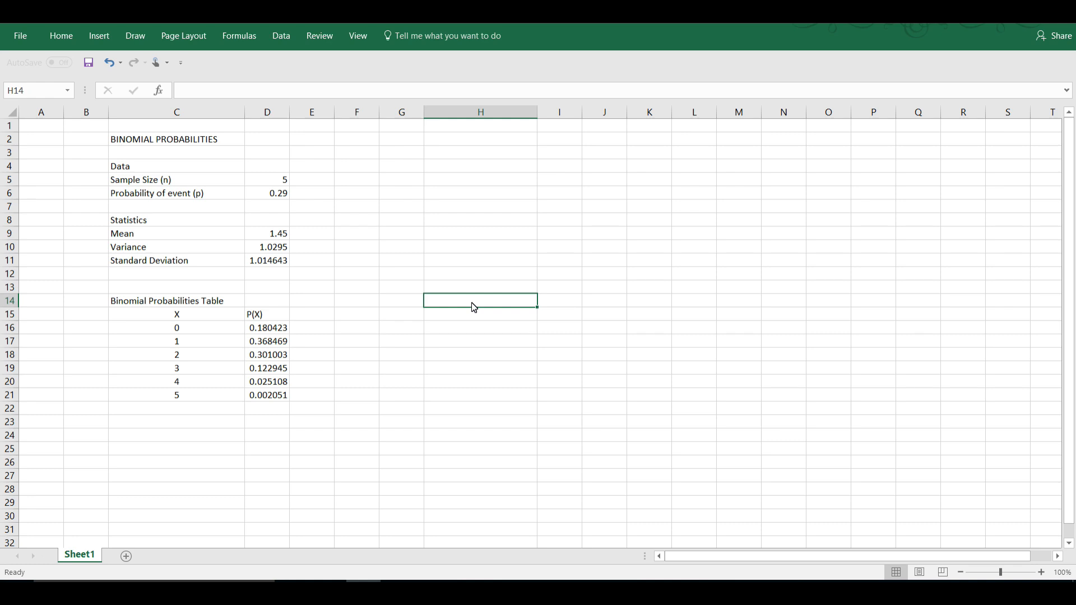
{"action": "type", "text": "Cumu"}
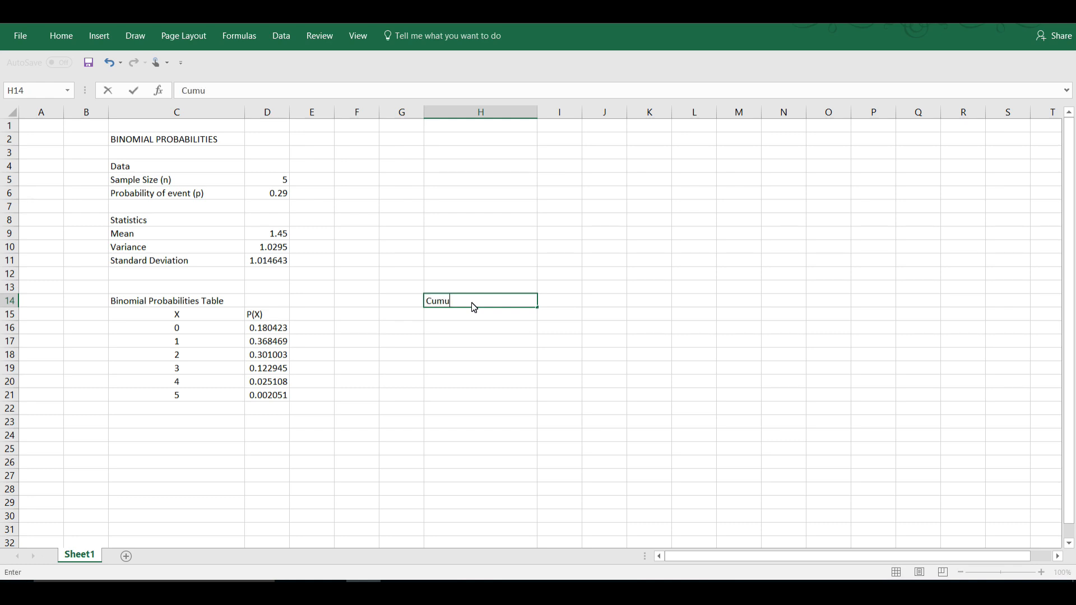
{"action": "type", "text": "lative Distribution"}
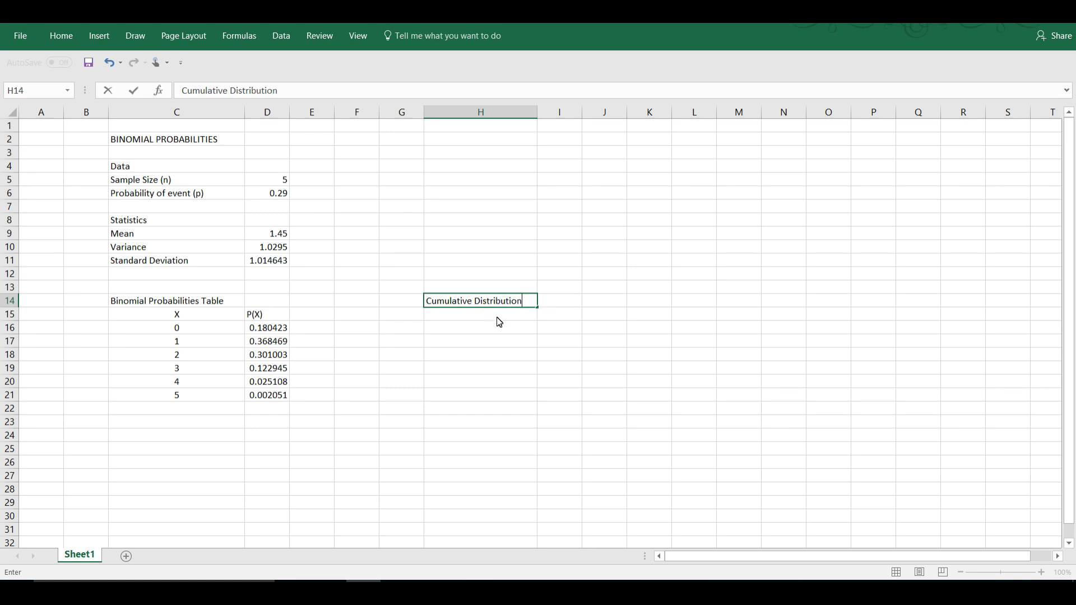
{"action": "key", "text": "Return"}
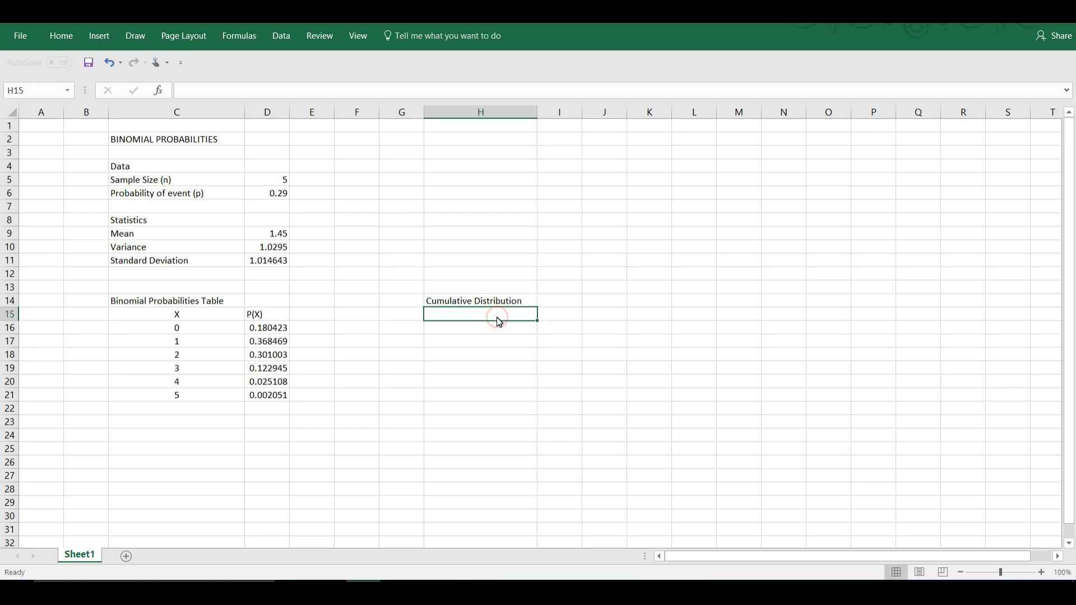
Step: Enter the header X in H15 with the values 0 to 5 in H16 to H21, and the header P(x) in I15
{"action": "type", "text": "X 0 1 2 3 4 5"}
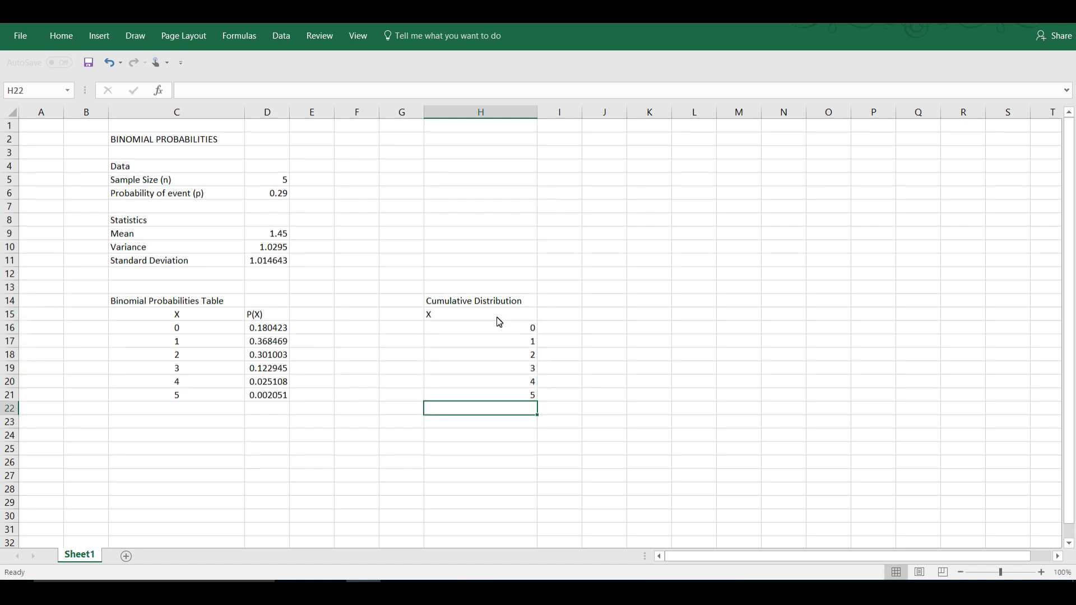
{"action": "left_click", "coordinate": [554, 315]}
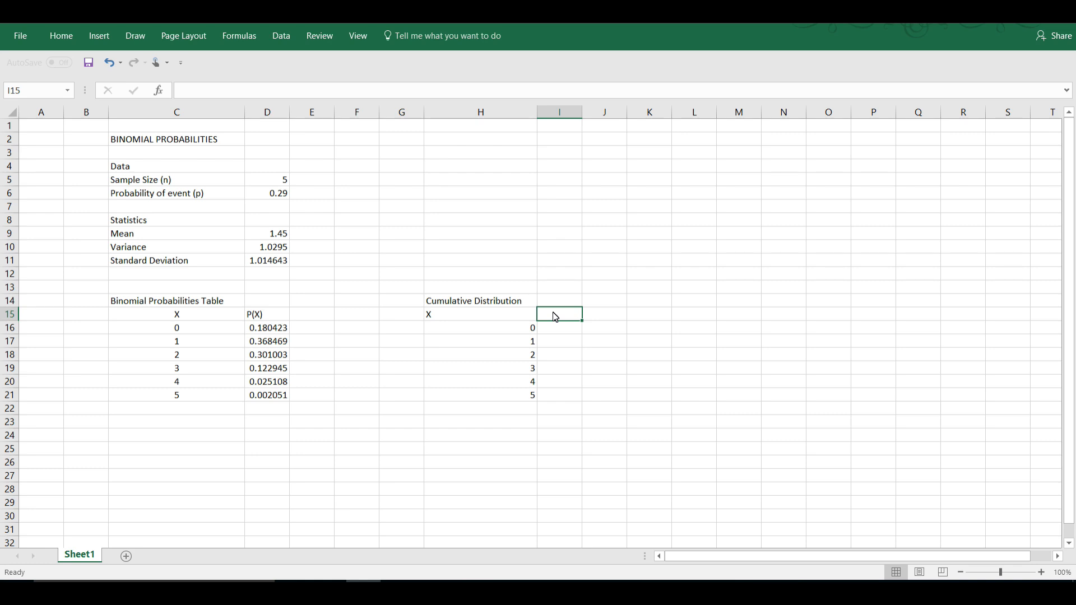
{"action": "type", "text": "("}
{"action": "type", "text": "(x)"}
{"action": "left_click", "coordinate": [508, 314]}
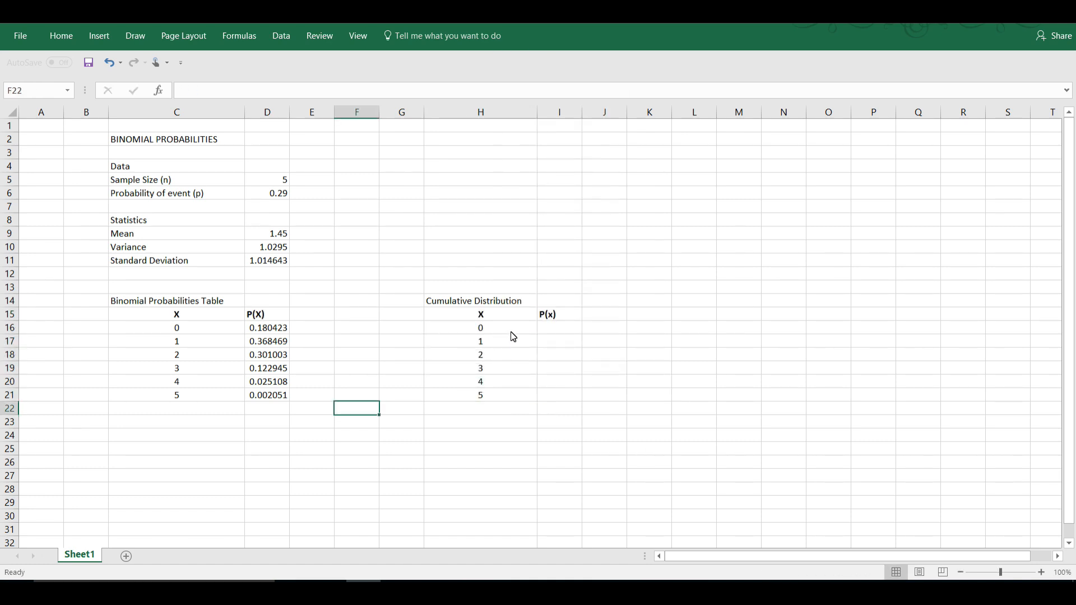
Step: Start a BINOM.DIST formula in I16 with H16 as the number of successes
{"action": "left_click", "coordinate": [558, 331]}
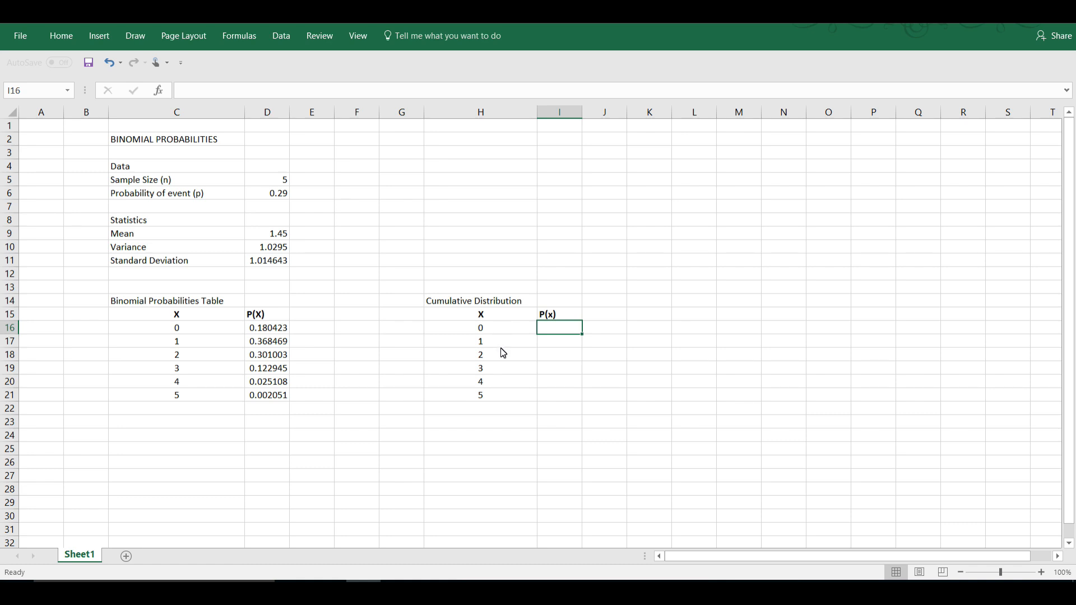
{"action": "left_click", "coordinate": [555, 398]}
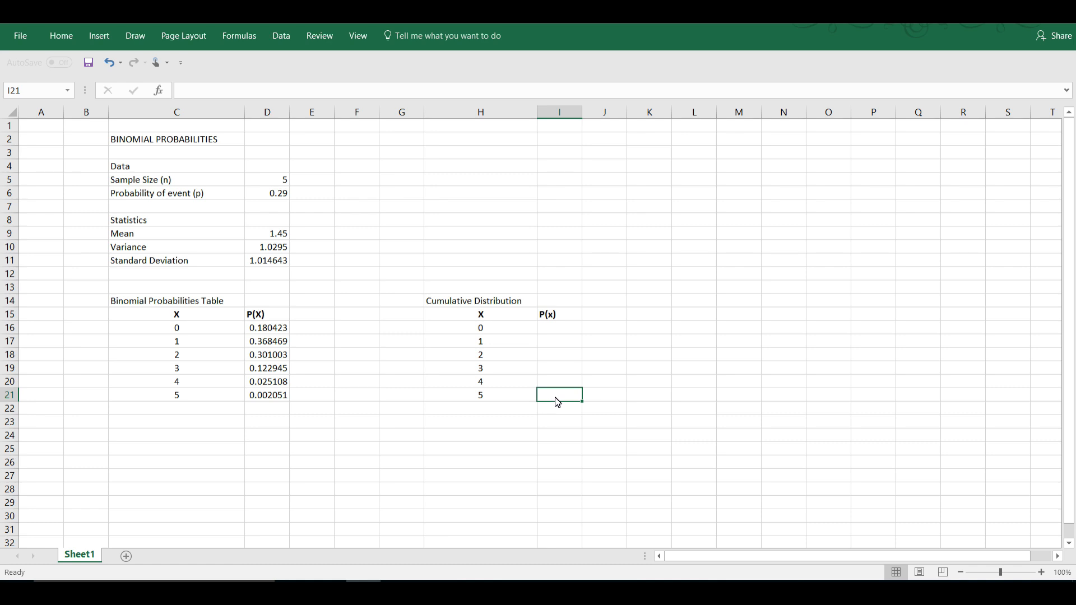
{"action": "left_click", "coordinate": [552, 331]}
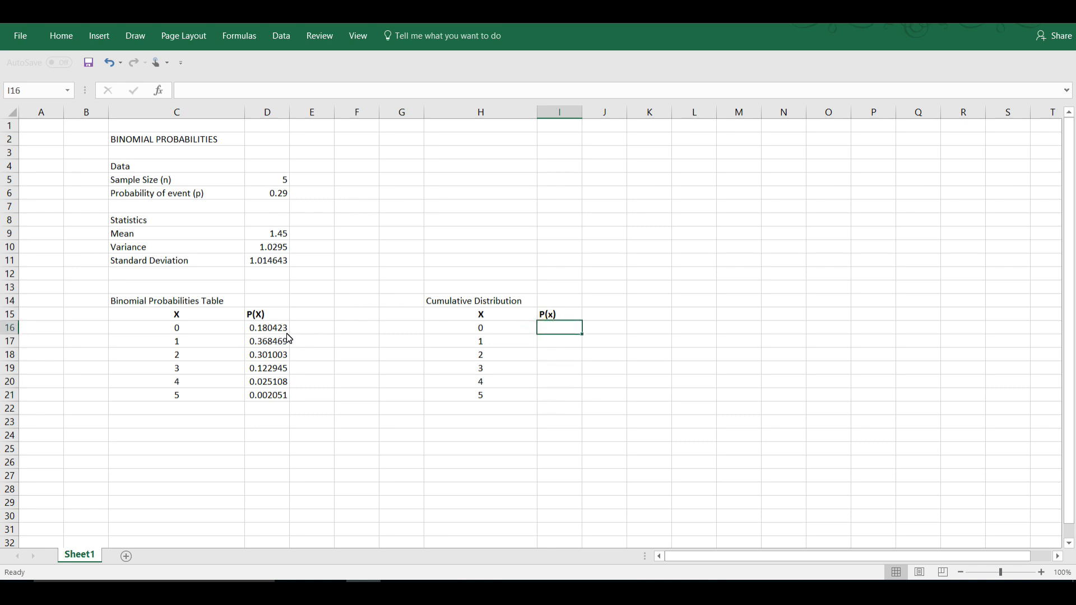
{"action": "left_click", "coordinate": [334, 89]}
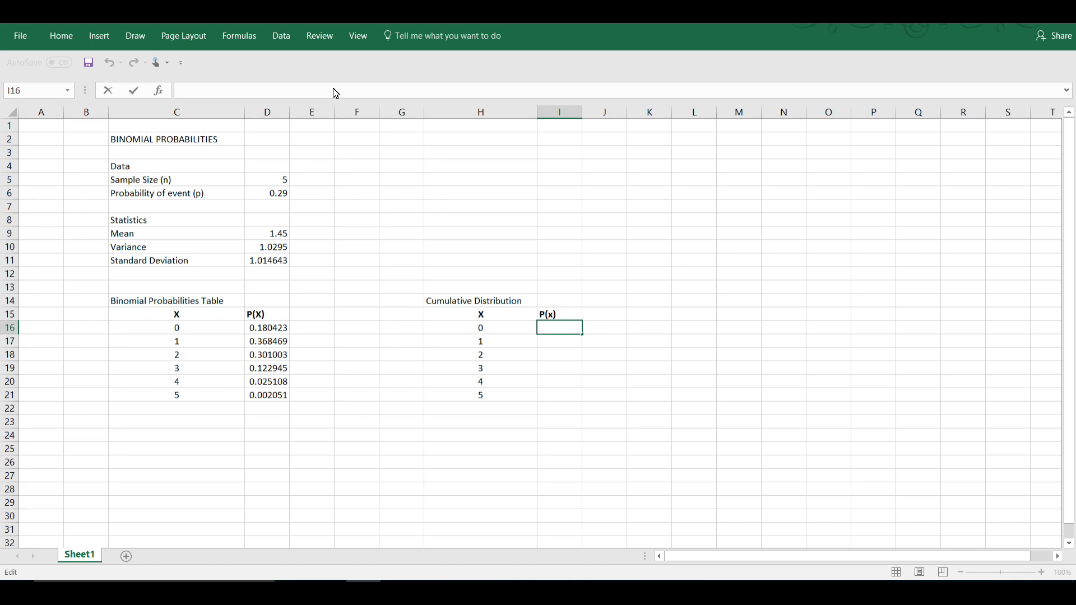
{"action": "type", "text": "=BINOM"}
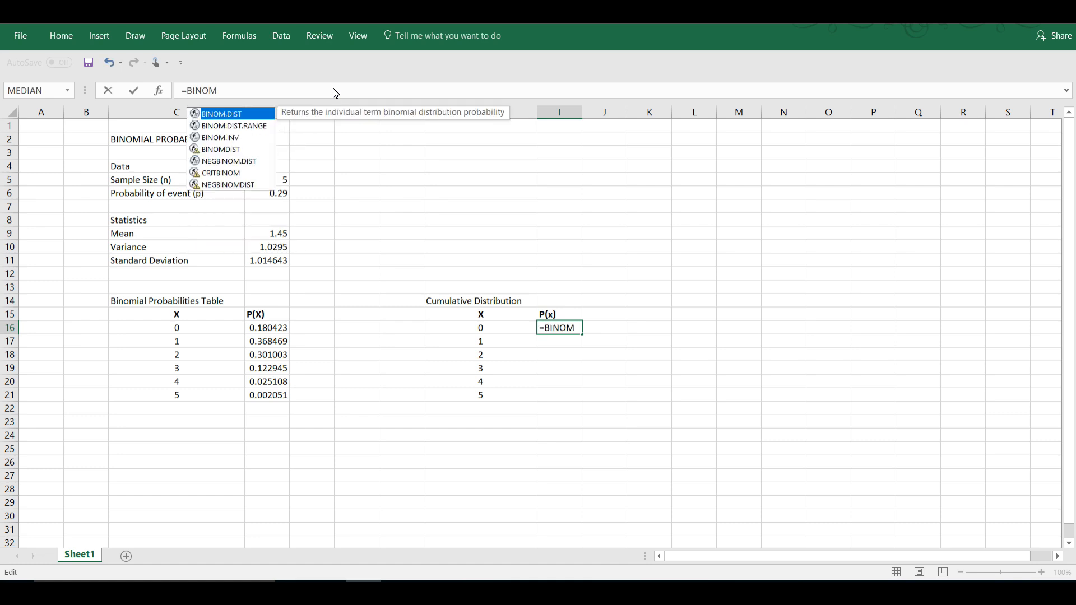
{"action": "type", "text": ".DIST("}
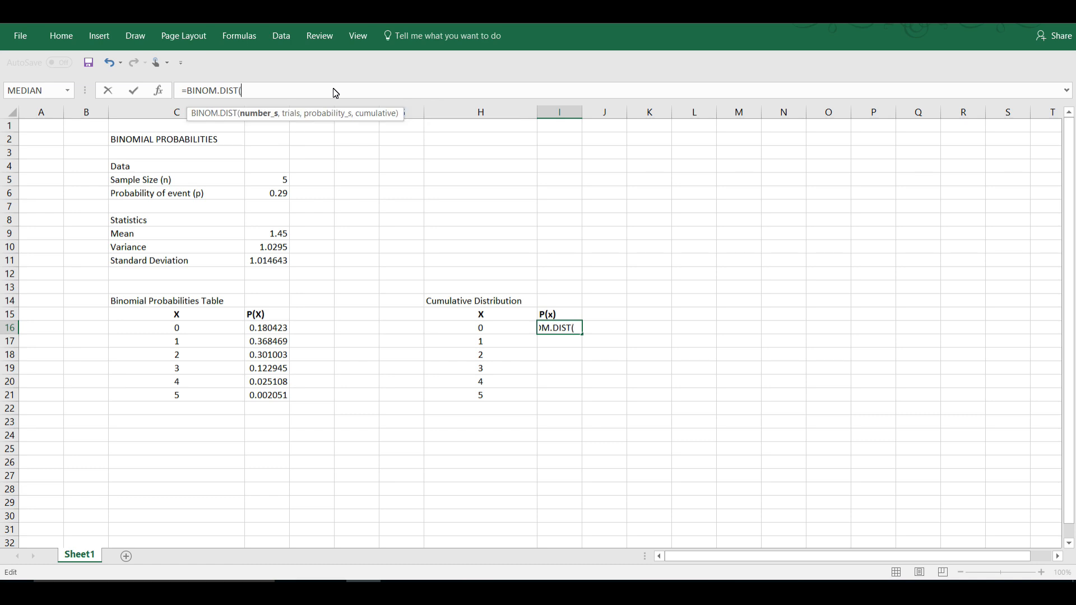
{"action": "left_click", "coordinate": [501, 333]}
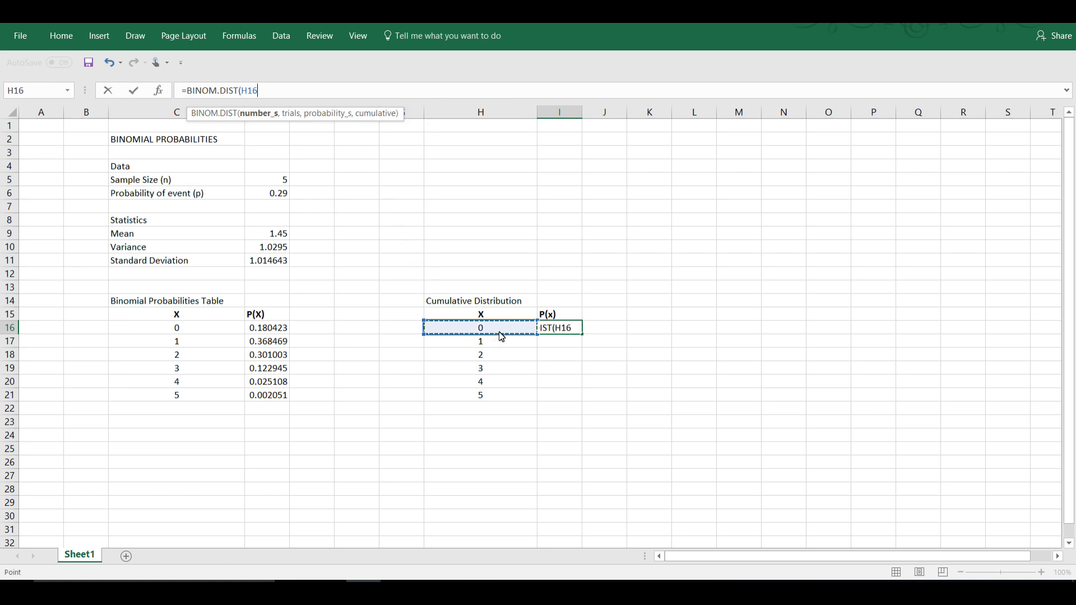
Step: Add the sample size cell as the trials argument of the I16 formula, using the absolute reference $D$5
{"action": "type", "text": ","}
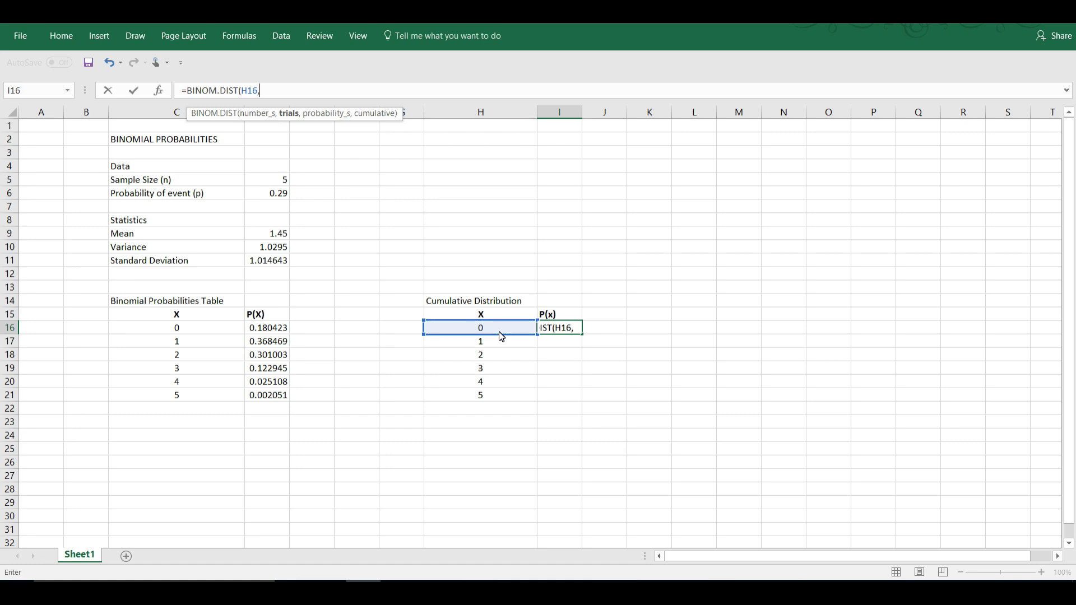
{"action": "left_click", "coordinate": [284, 186]}
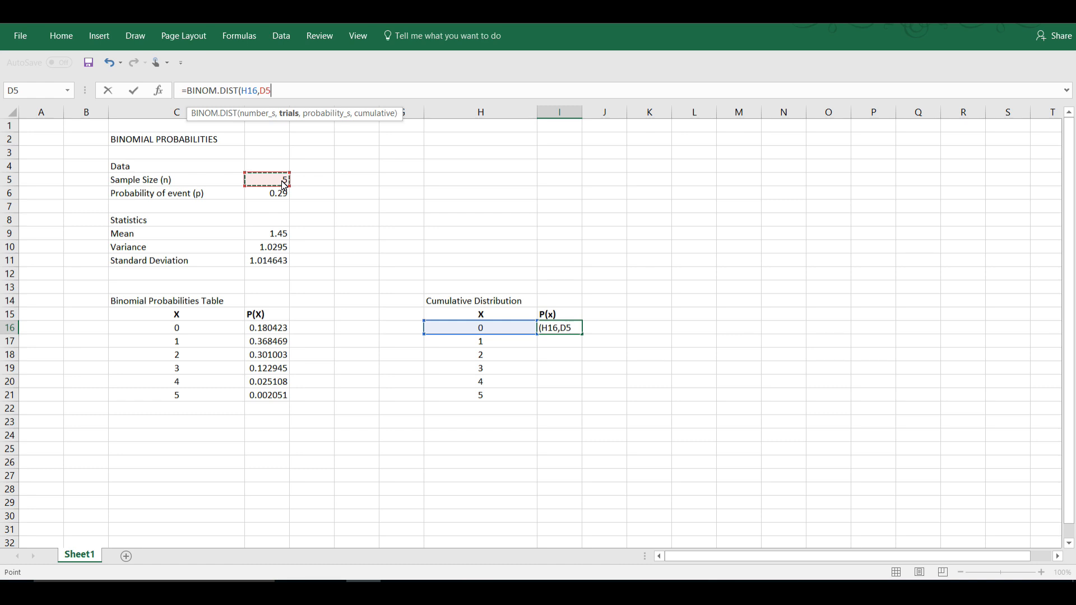
{"action": "key", "text": "F4"}
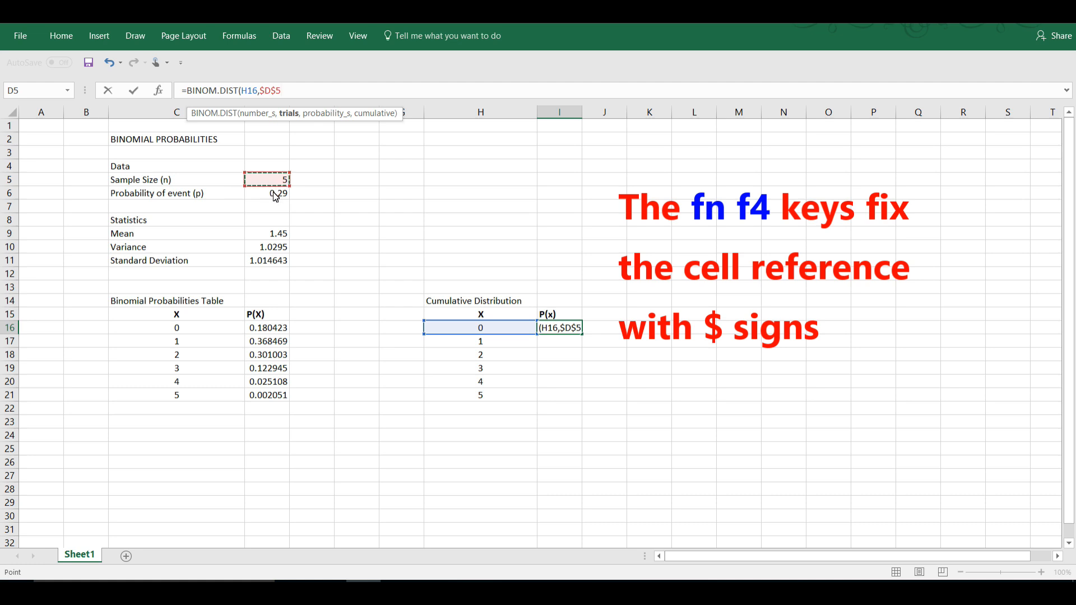
Step: Complete the BINOM.DIST formula in I16 with the absolute reference $D$6 as the probability and TRUE as the cumulative argument
{"action": "type", "text": ","}
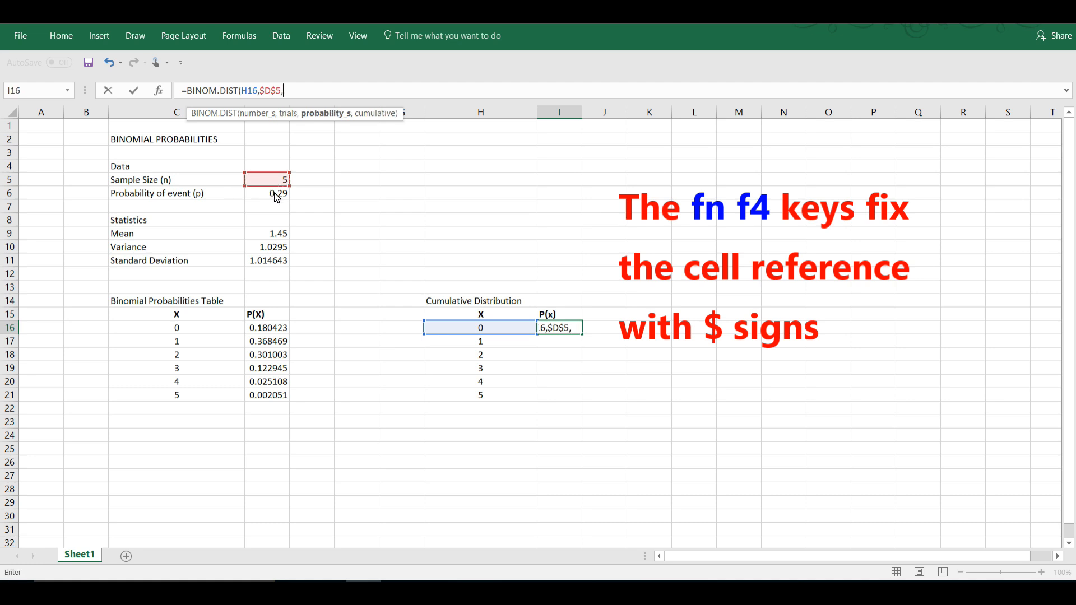
{"action": "left_click", "coordinate": [276, 198]}
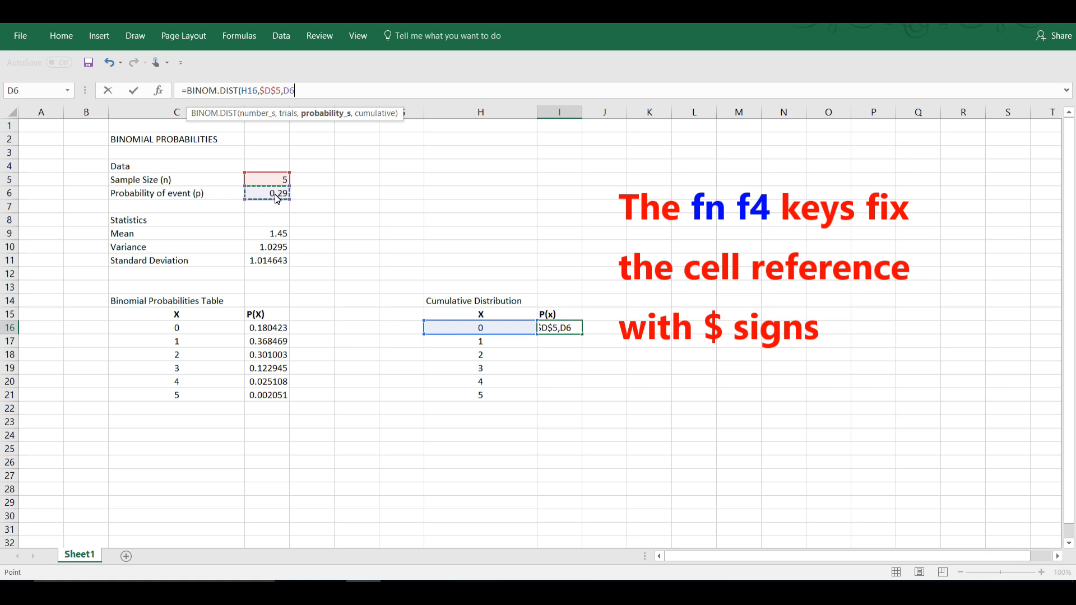
{"action": "key", "text": "F4"}
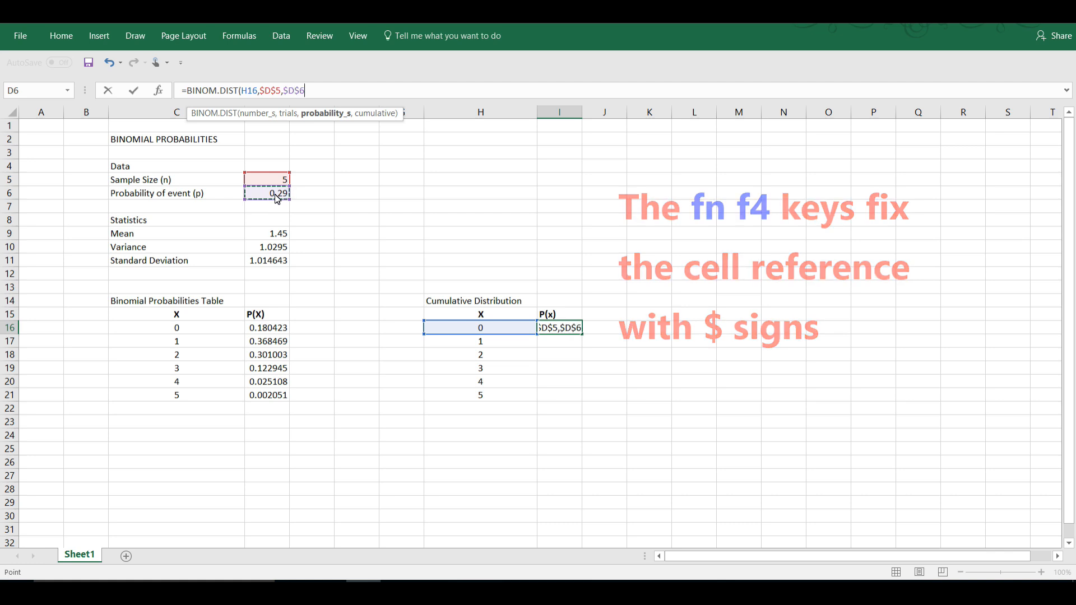
{"action": "type", "text": ",TRUE"}
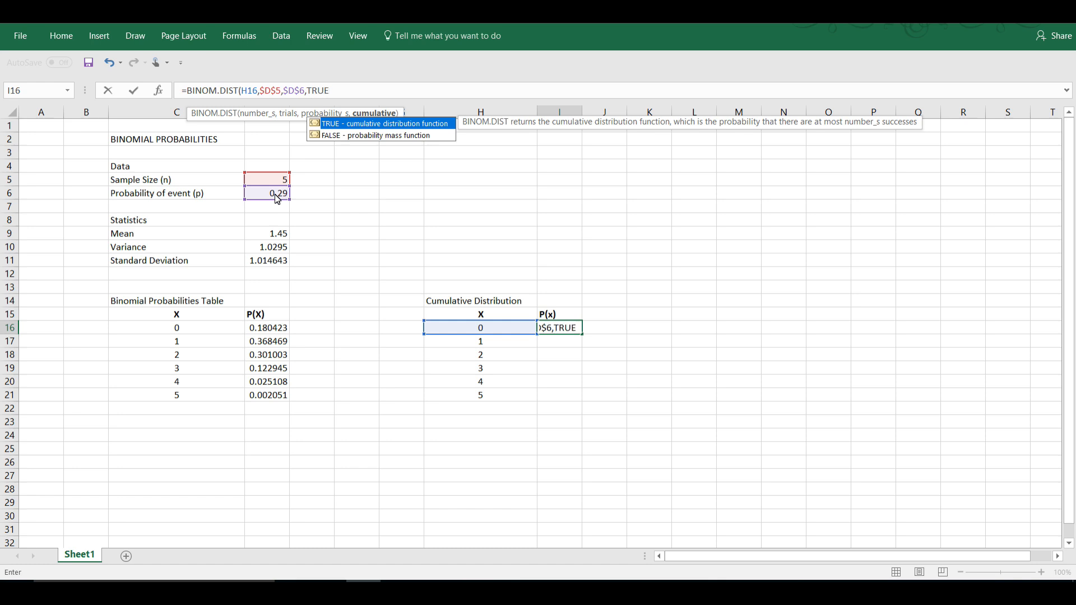
{"action": "type", "text": ")"}
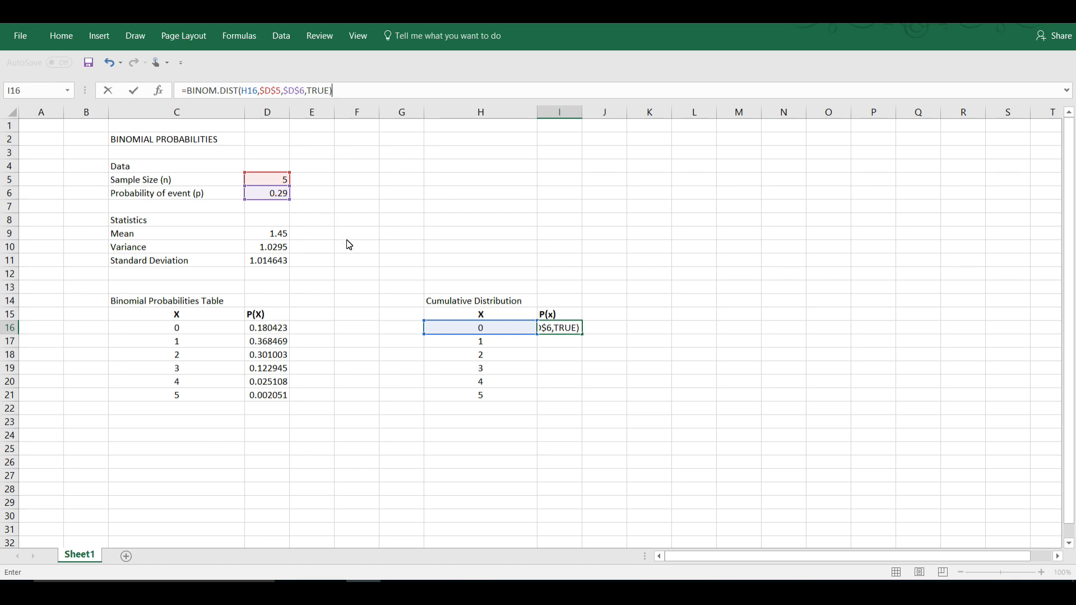
{"action": "key", "text": "Return"}
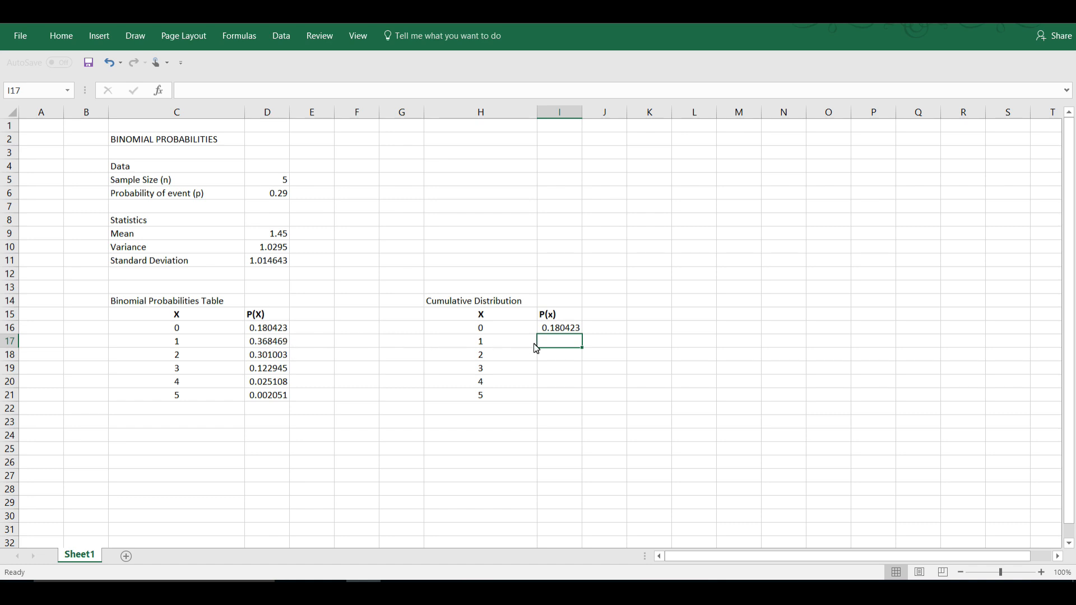
Step: Fill the cumulative formula from I16 down through I21
{"action": "left_click", "coordinate": [558, 346]}
{"action": "left_click", "coordinate": [562, 329]}
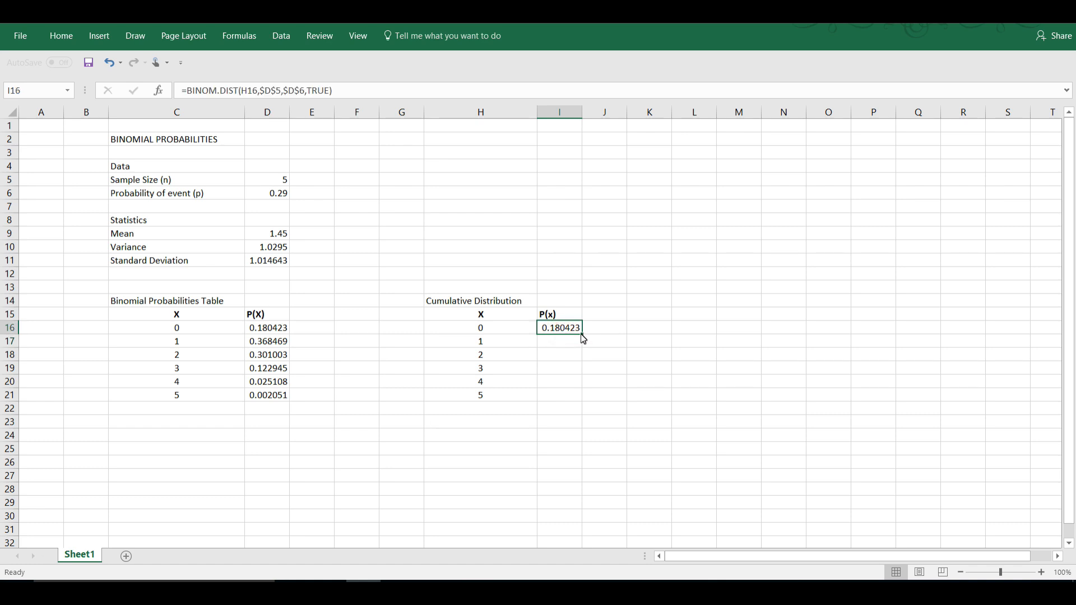
{"action": "left_click_drag", "start_coordinate": [582, 338], "coordinate": [579, 406]}
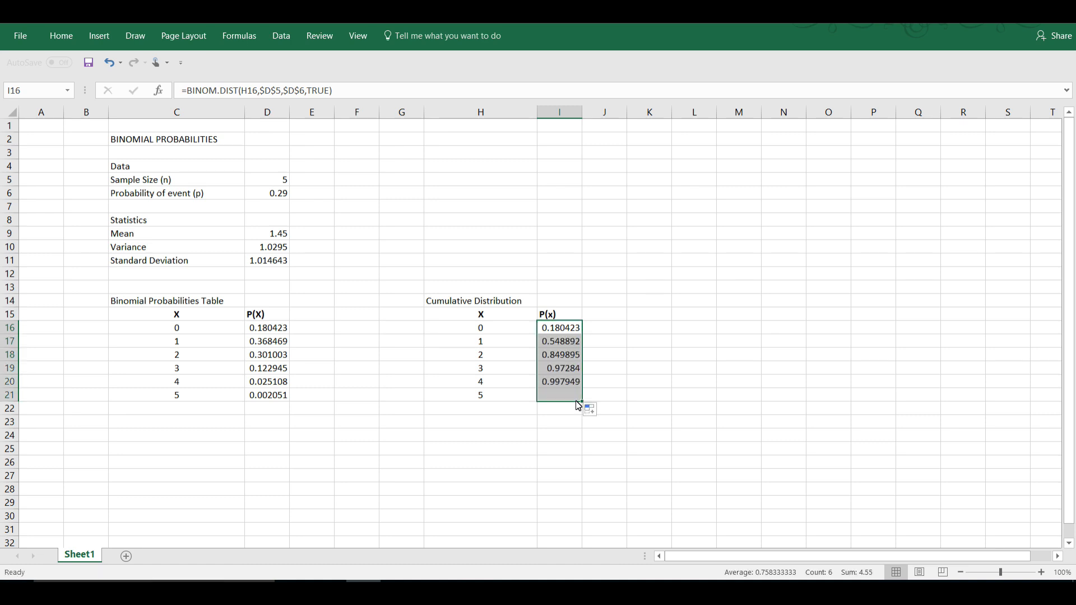
{"action": "left_click", "coordinate": [584, 453]}
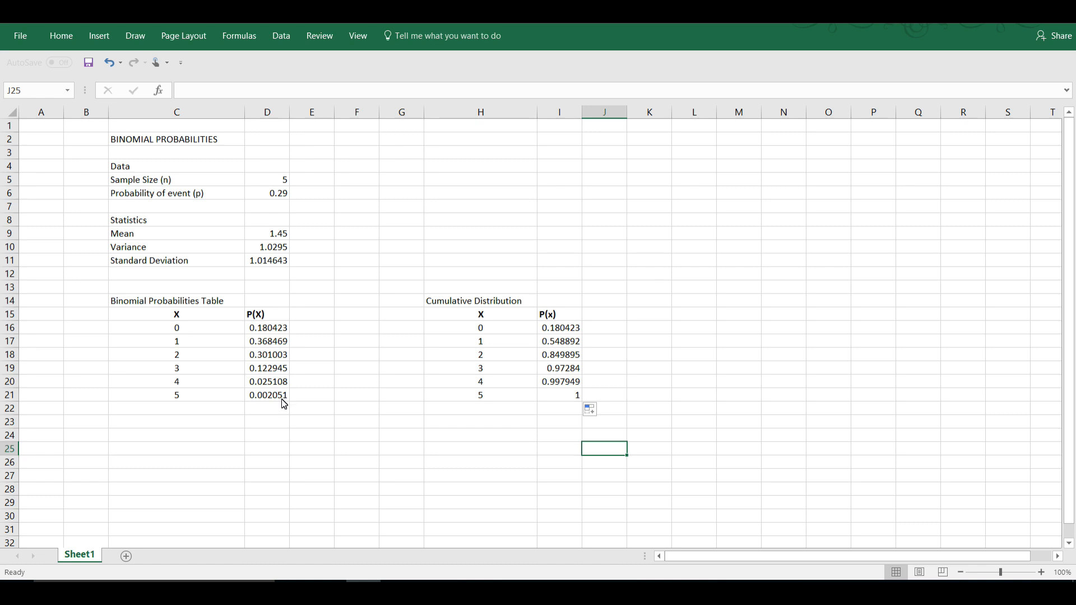
{"action": "left_click", "coordinate": [565, 465]}
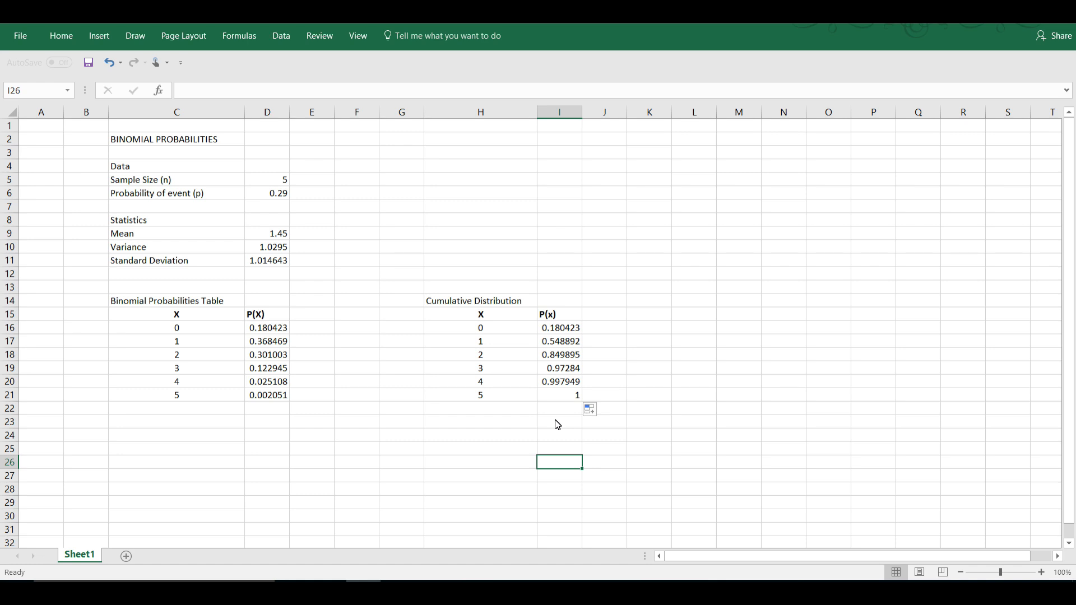
Step: Insert a clustered column chart of the binomial probabilities in C15:D21 and delete the chart again
{"action": "left_click", "coordinate": [268, 382]}
{"action": "left_click_drag", "start_coordinate": [134, 321], "coordinate": [281, 394]}
{"action": "left_click", "coordinate": [99, 35]}
{"action": "left_click", "coordinate": [486, 73]}
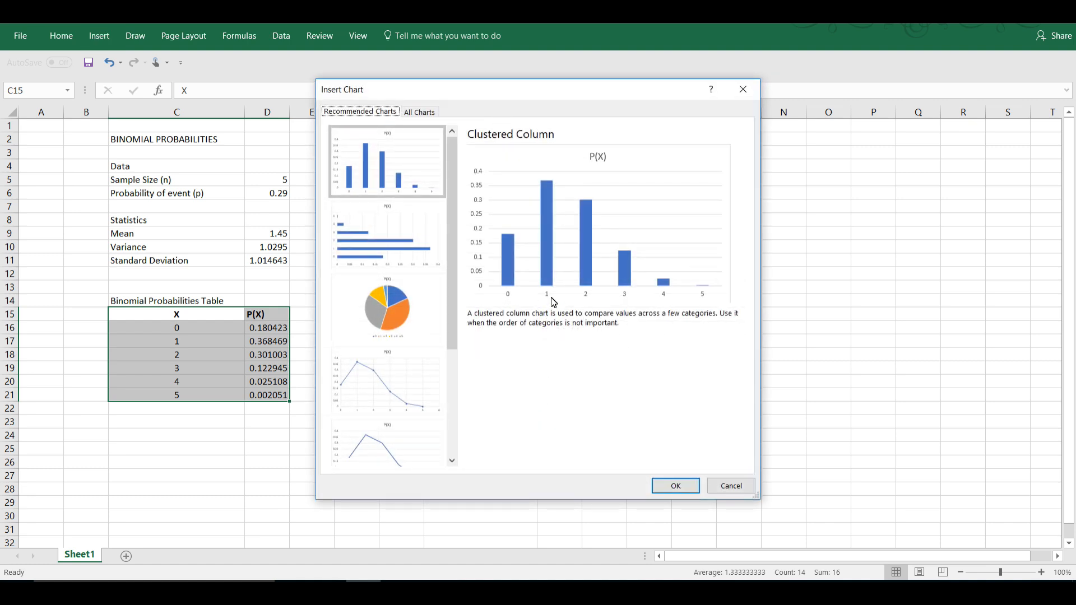
{"action": "left_click", "coordinate": [675, 488]}
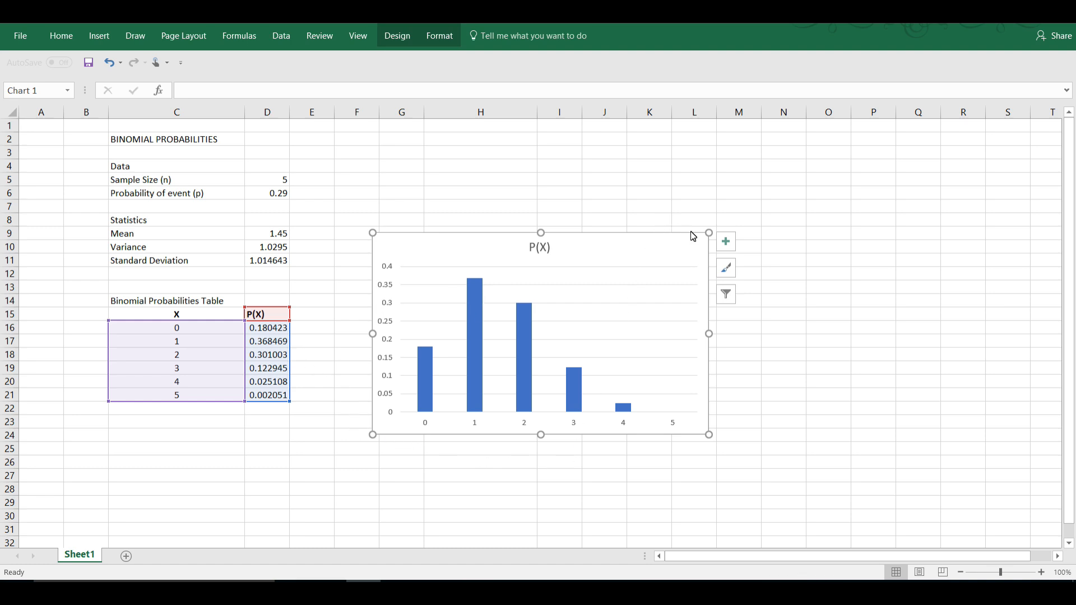
{"action": "key", "text": "Delete"}
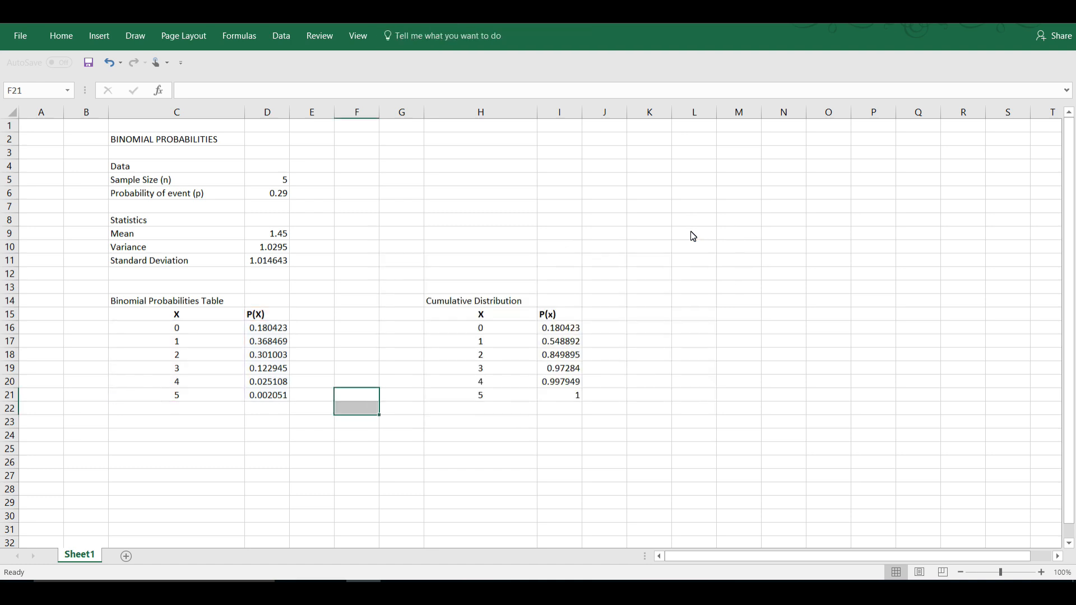
Step: Insert a scatter chart with straight lines and markers of the cumulative distribution in H15:I21 and delete it again
{"action": "left_click_drag", "start_coordinate": [472, 313], "coordinate": [563, 398]}
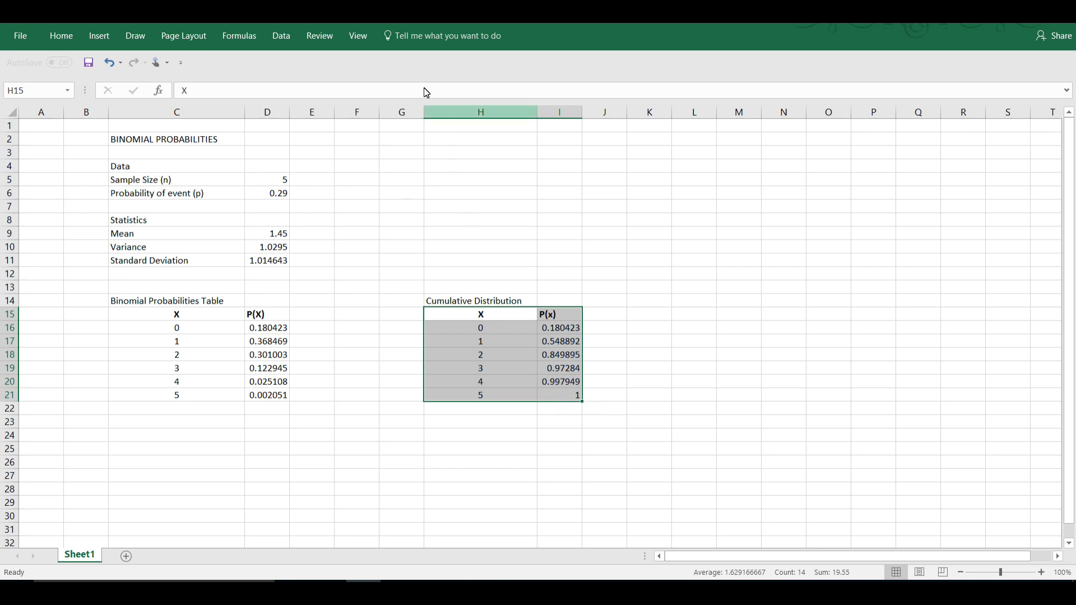
{"action": "left_click", "coordinate": [104, 39]}
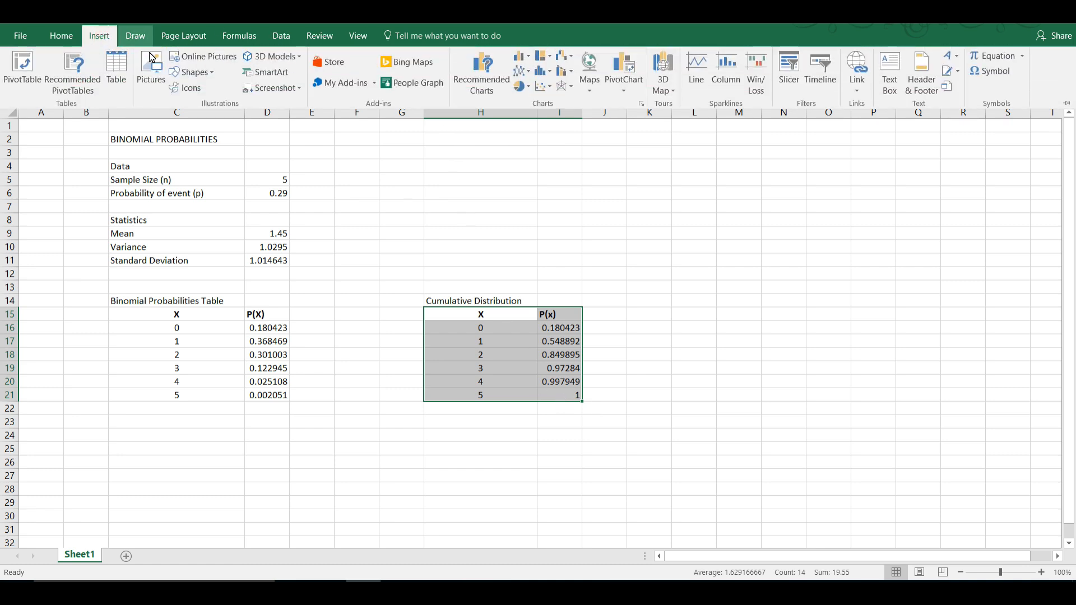
{"action": "left_click", "coordinate": [473, 70]}
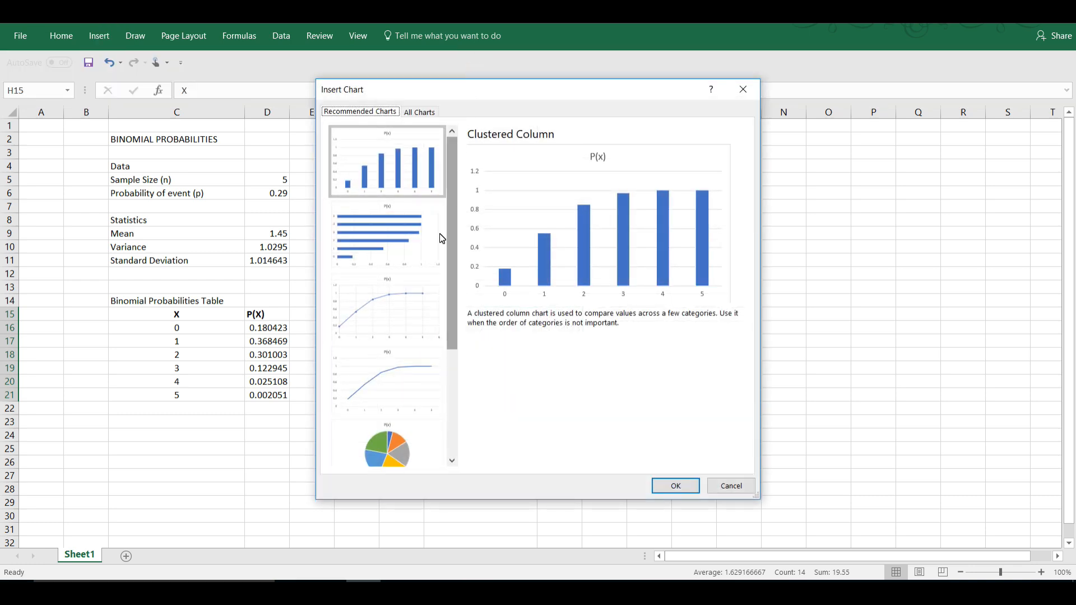
{"action": "left_click", "coordinate": [397, 310]}
{"action": "left_click", "coordinate": [676, 486]}
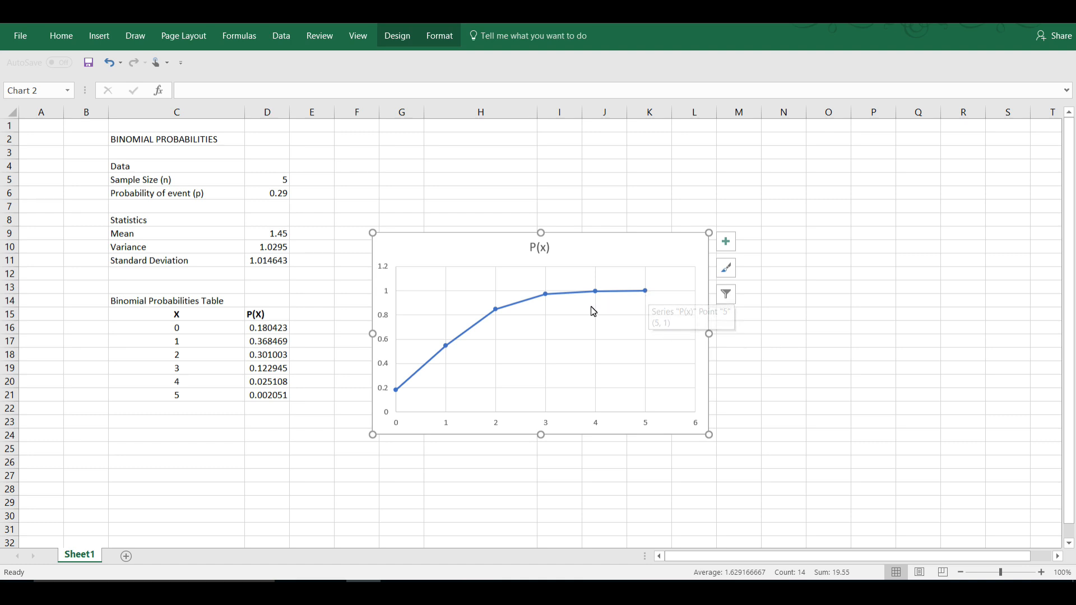
{"action": "mouse_move", "coordinate": [651, 297]}
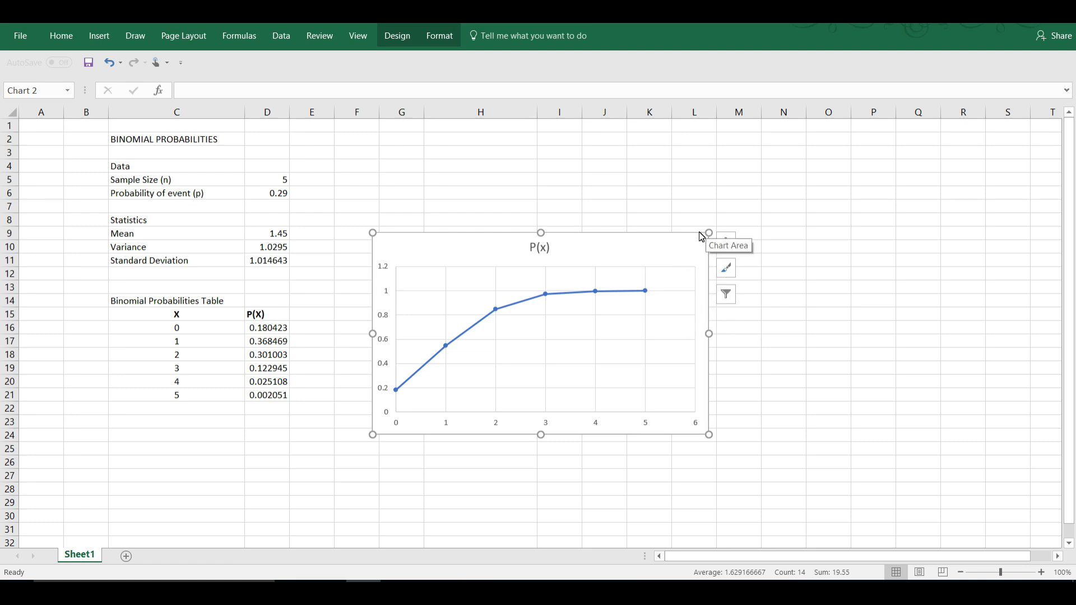
{"action": "key", "text": "Delete"}
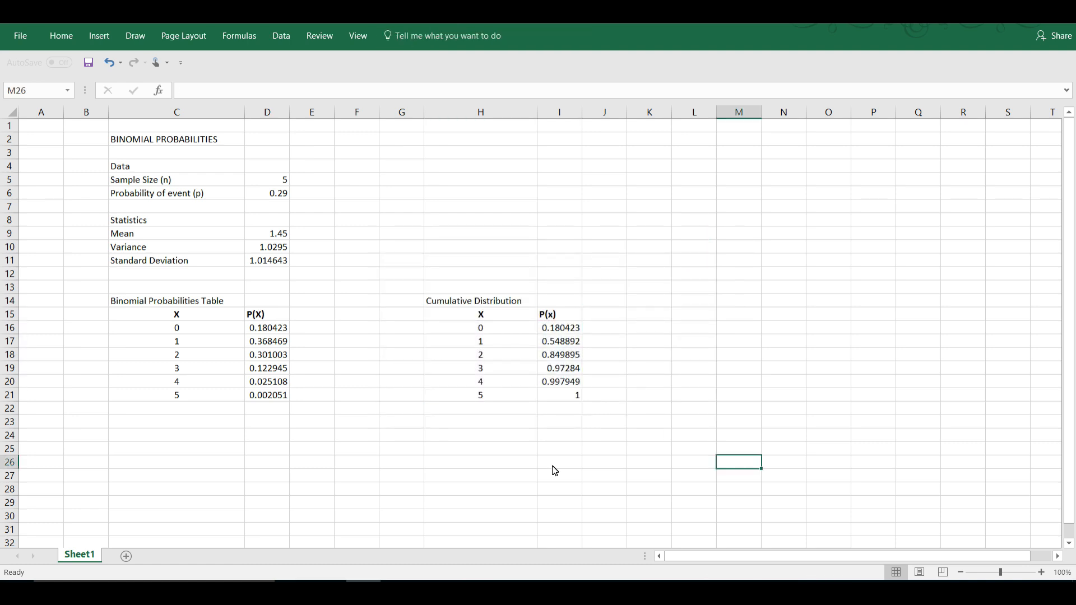